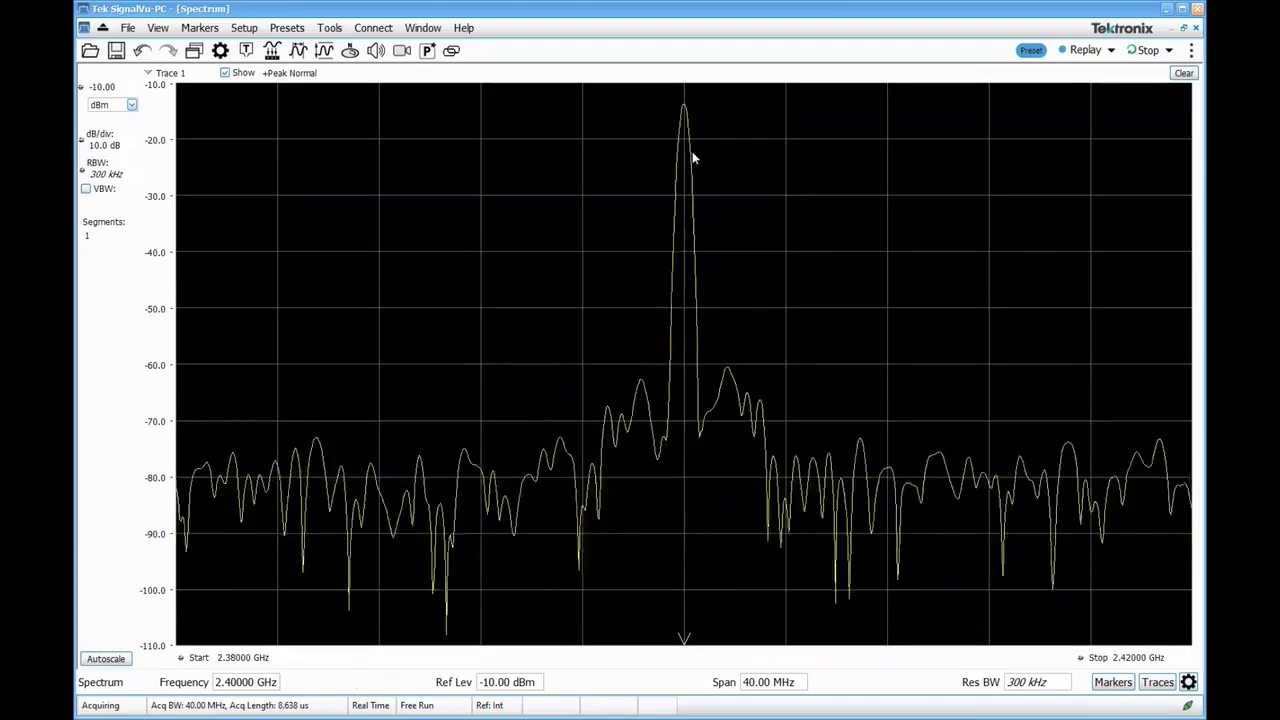
click(694, 114)
click(694, 116)
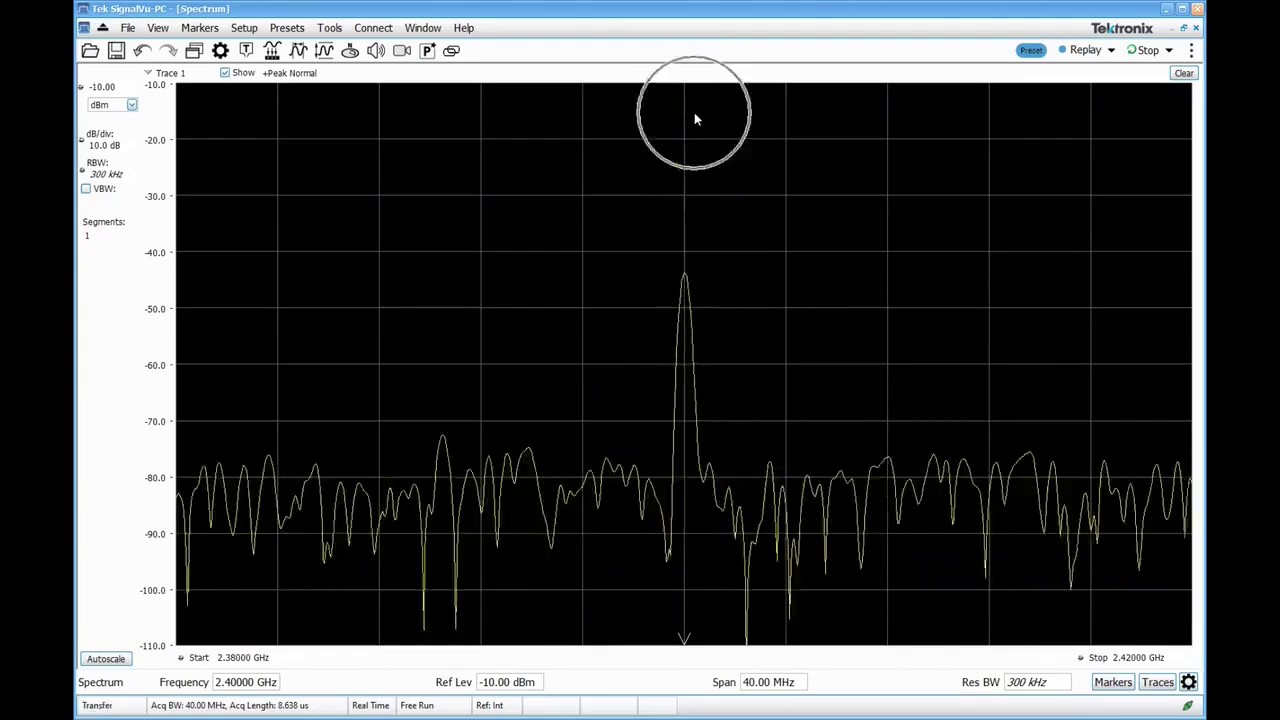
click(693, 279)
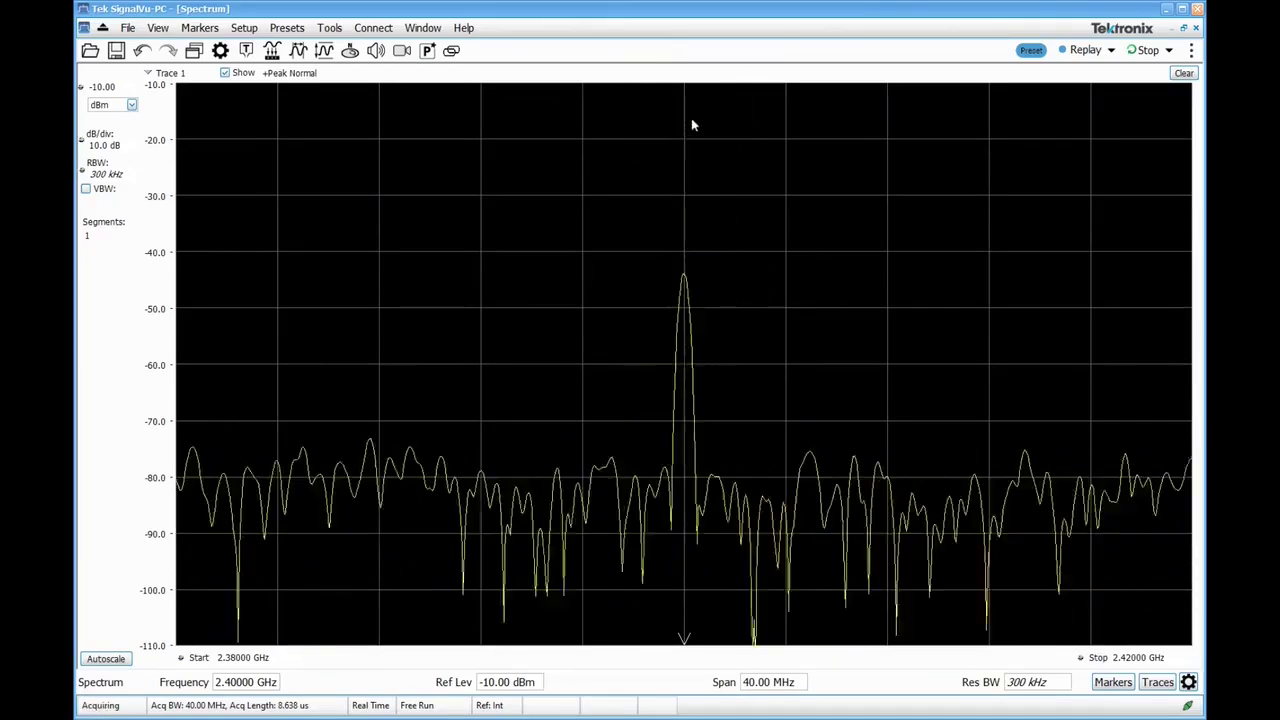
Step: Add the Time Overview display from General Signal Viewing alongside the Spectrum display
click(194, 50)
double_click(712, 330)
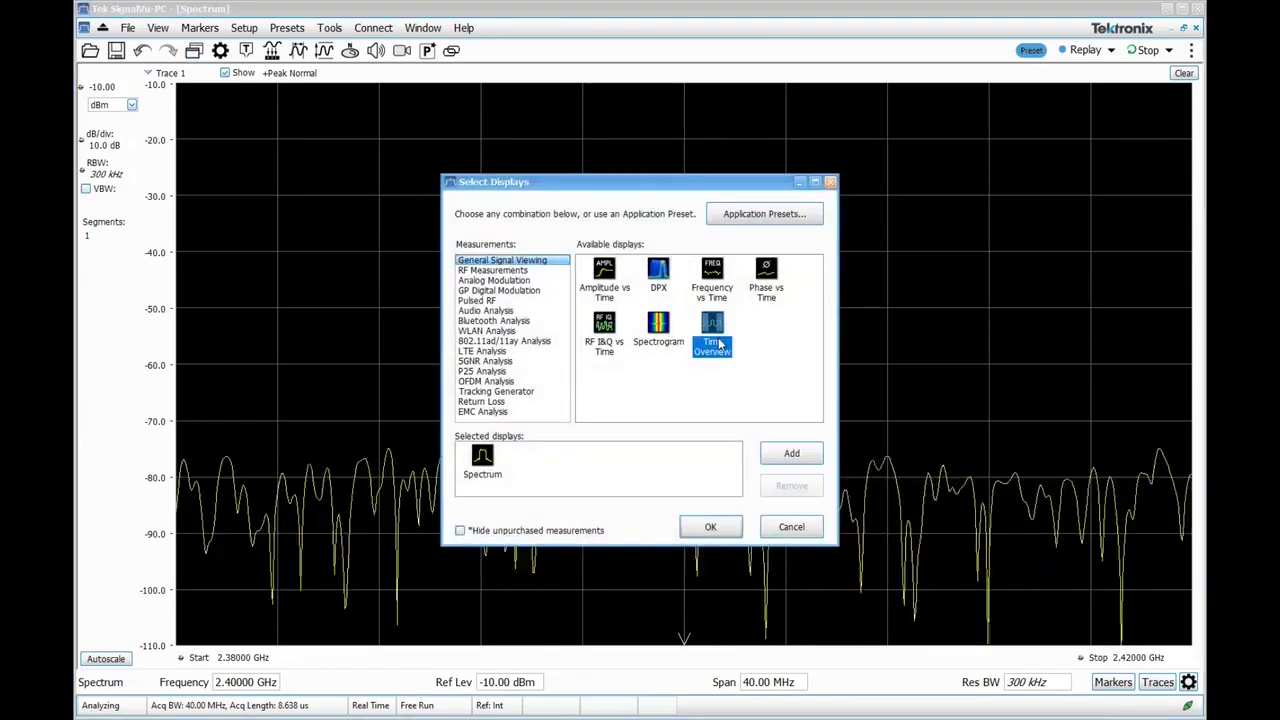
click(722, 530)
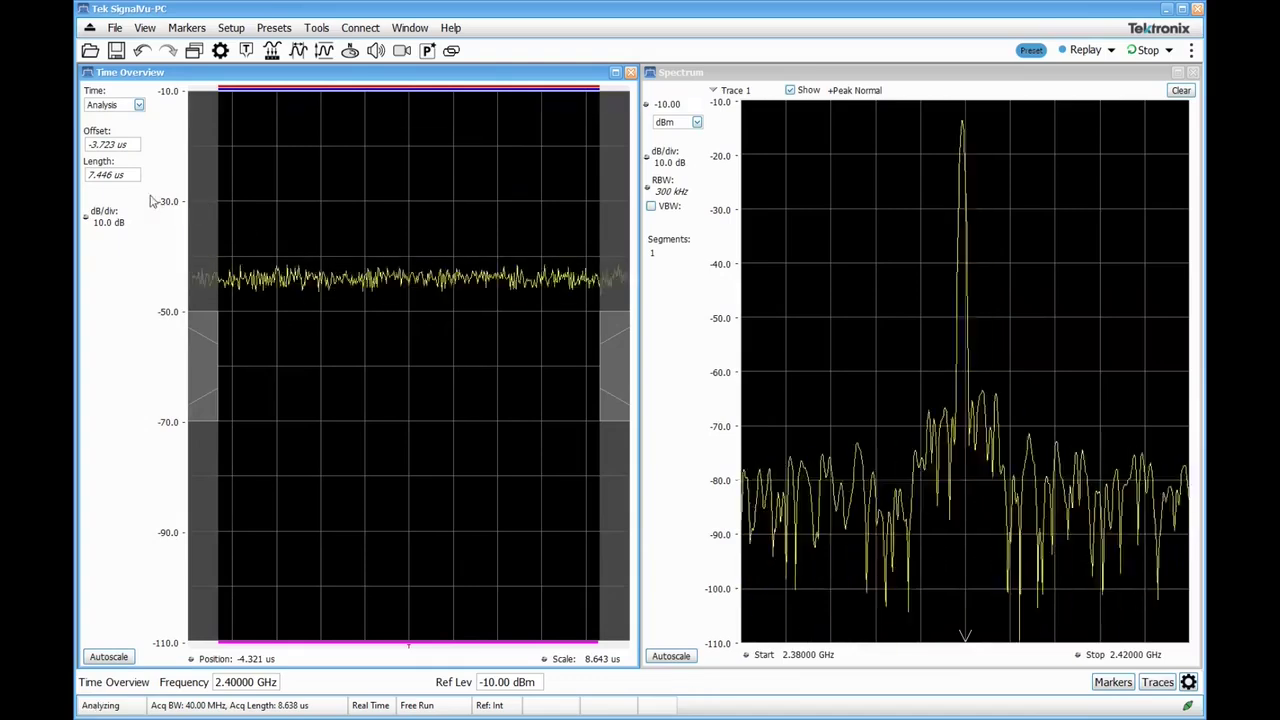
Step: Try Time Overview analysis lengths of 20 µs and 100 µs, and move the analysis start to an offset of about -41 µs
triple_click(110, 175)
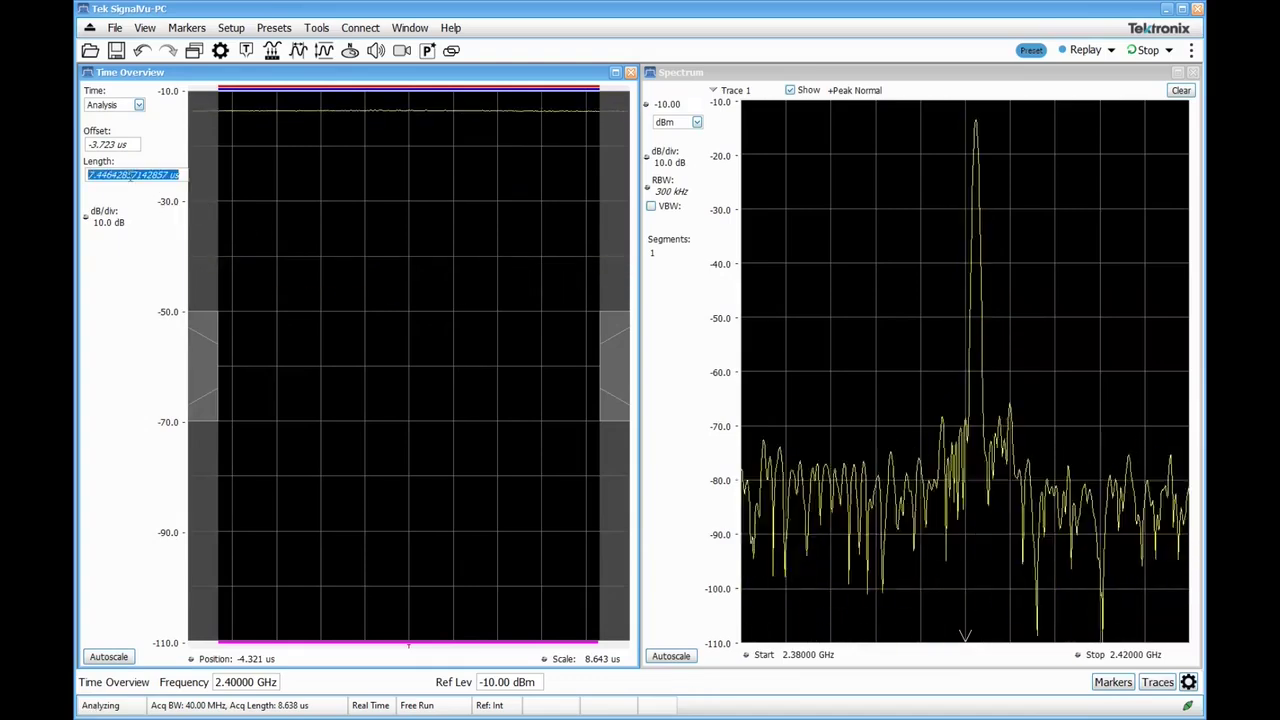
text(20)
key(Return)
text(100)
key(Return)
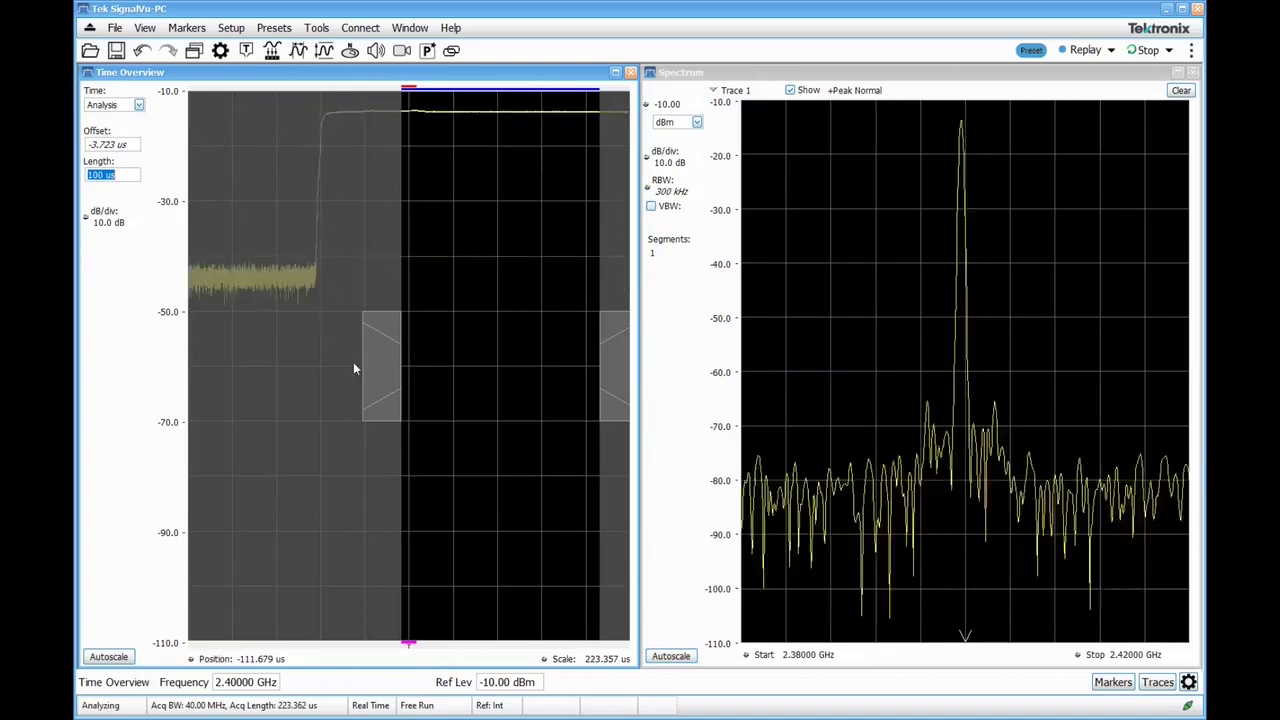
drag(399, 374, 325, 379)
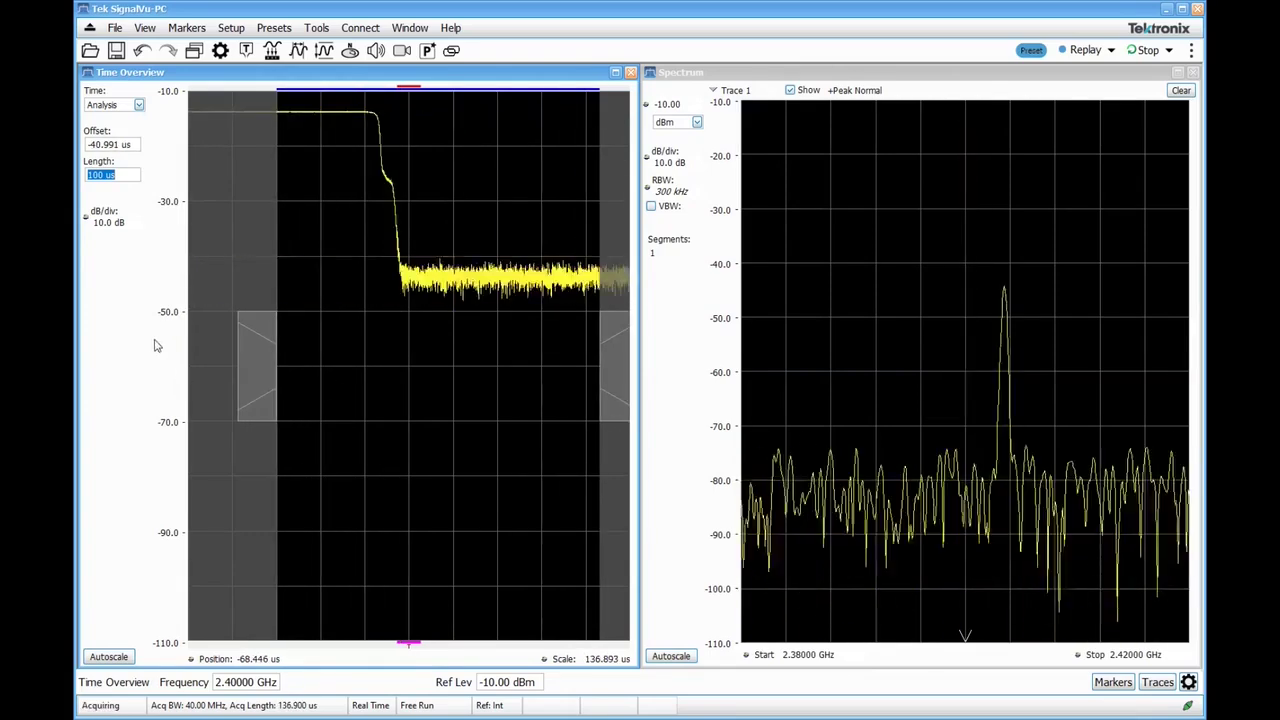
Step: Set the analysis length to 500 µs and move the analysis start earlier to an offset of about -143 µs
text(500)
key(Return)
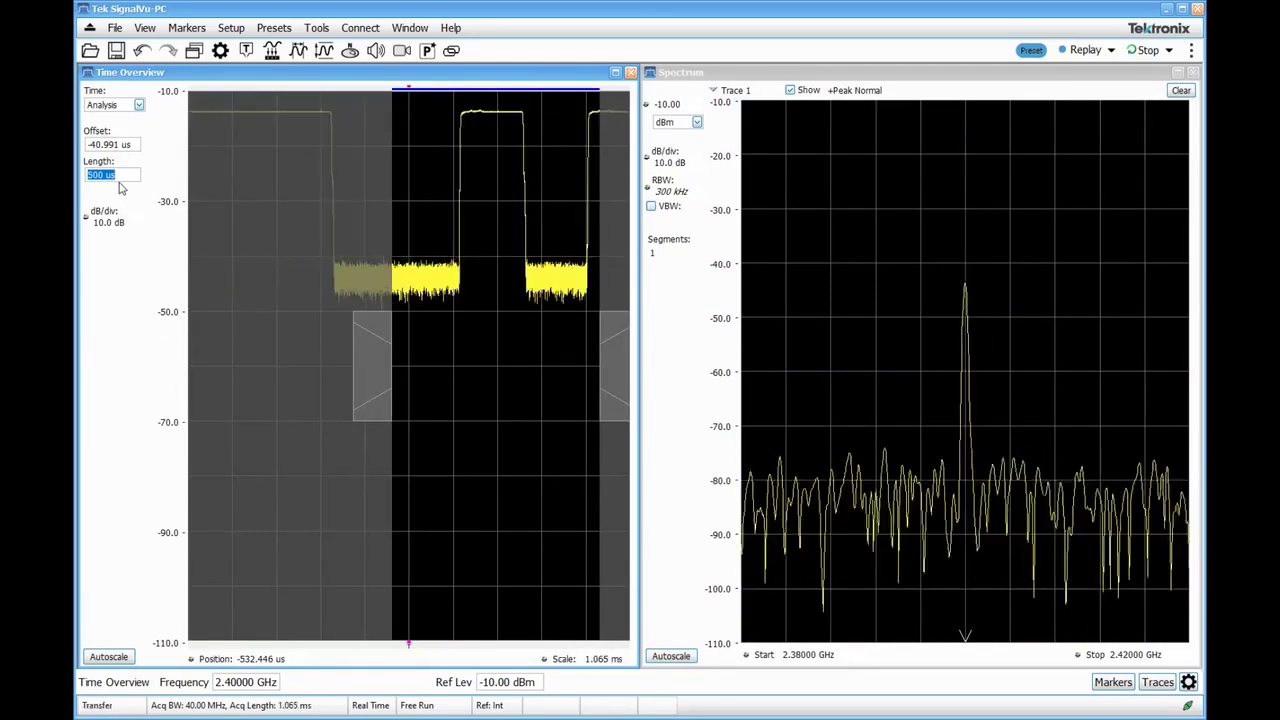
drag(386, 368, 347, 366)
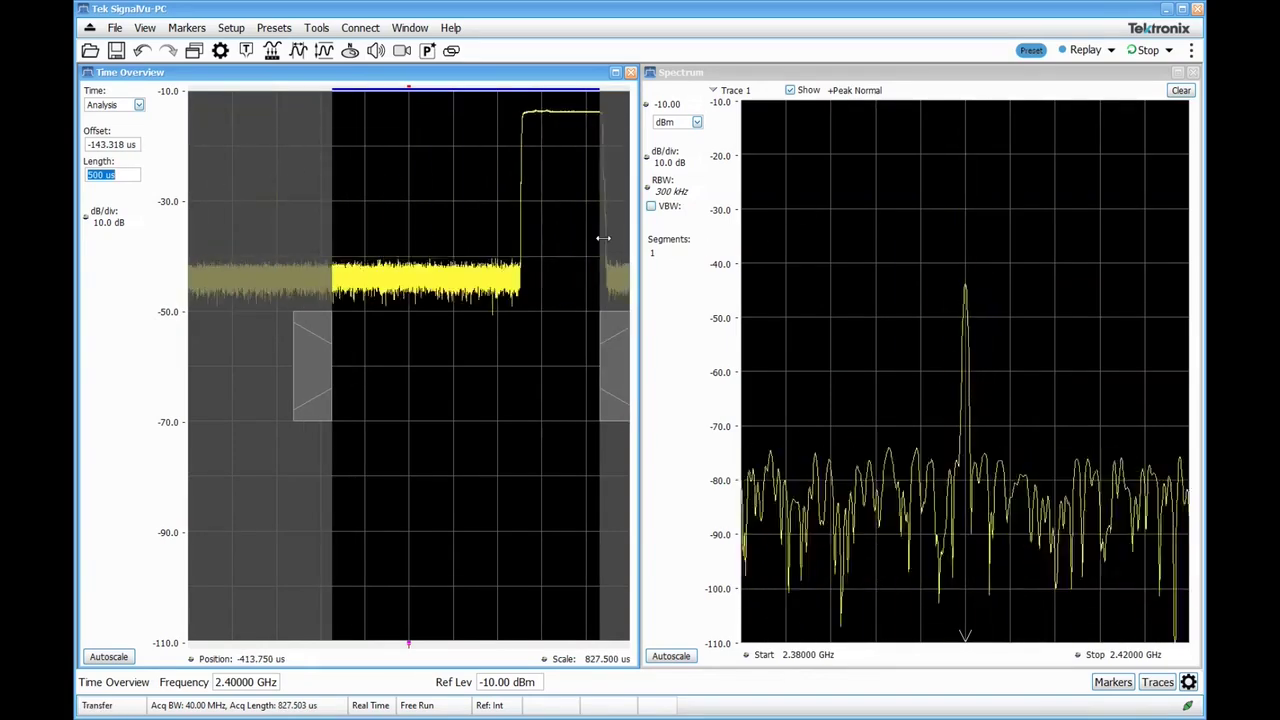
Step: Enable rising-edge power triggering on the RF input at -20 dBm and extend the analysis window to about 722 µs
click(246, 50)
click(100, 615)
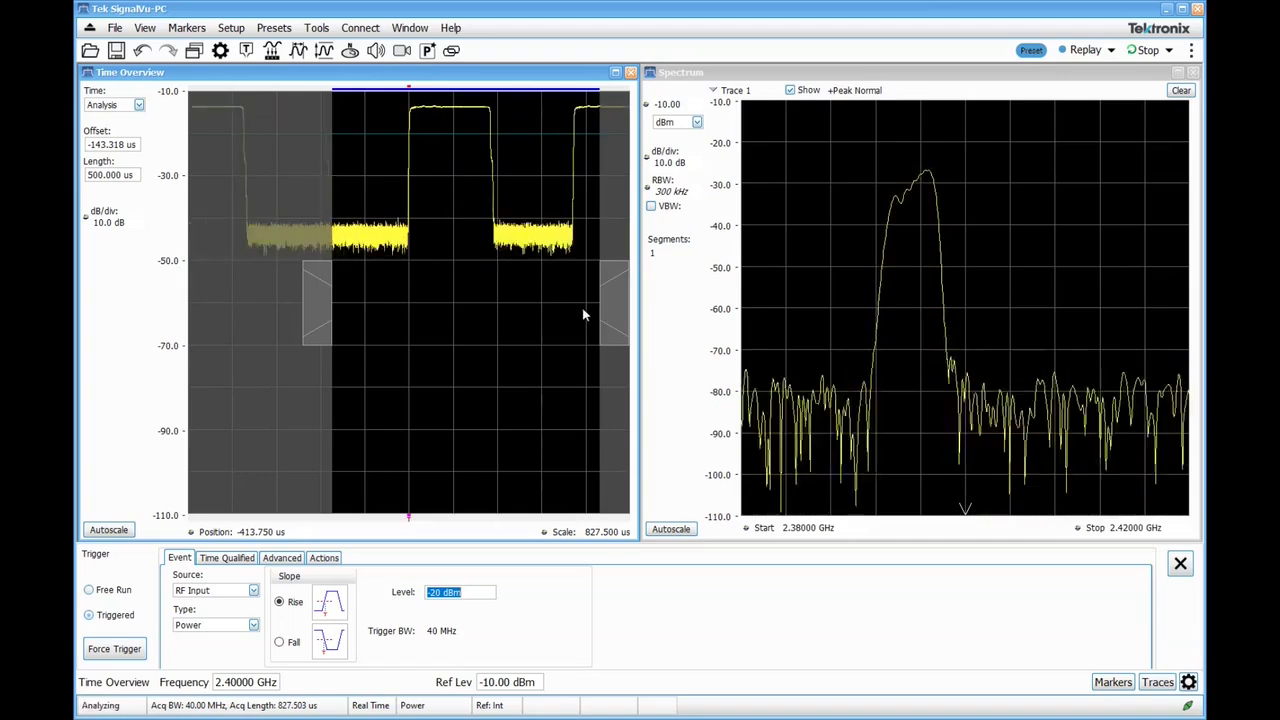
drag(610, 314, 645, 319)
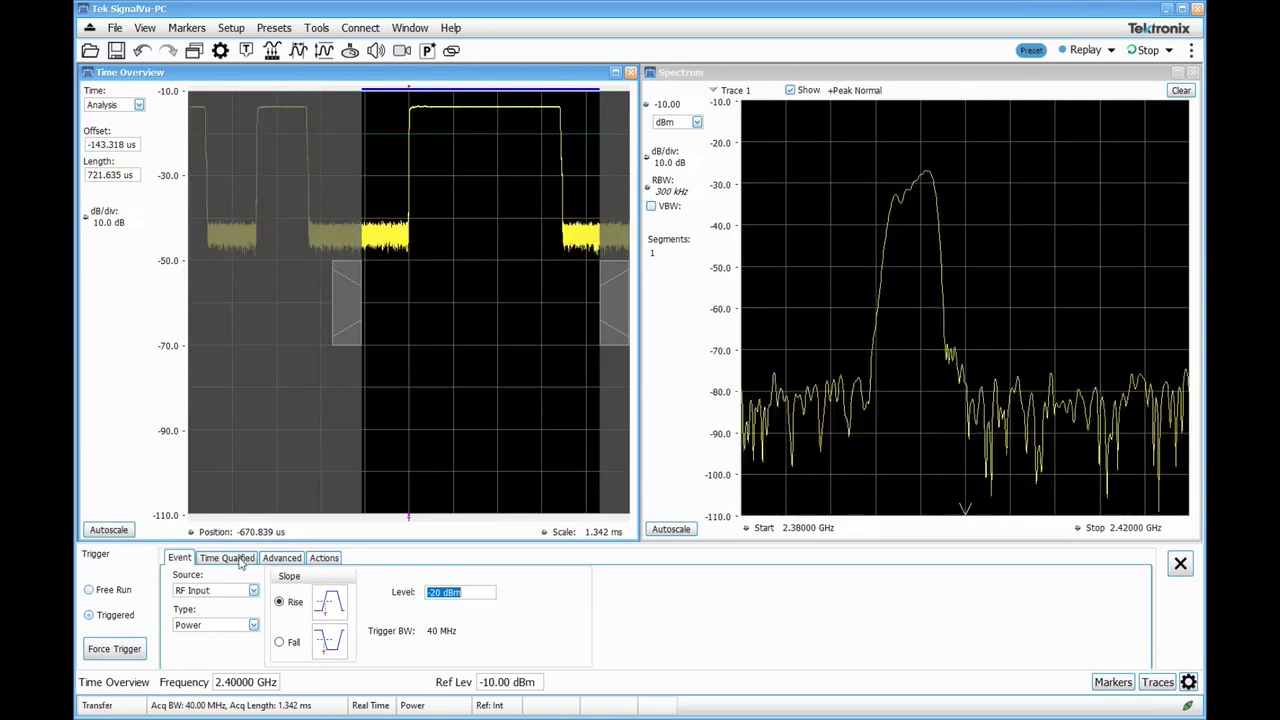
Step: Time-qualify the power trigger to capture only pulses shorter than 200 µs
click(229, 560)
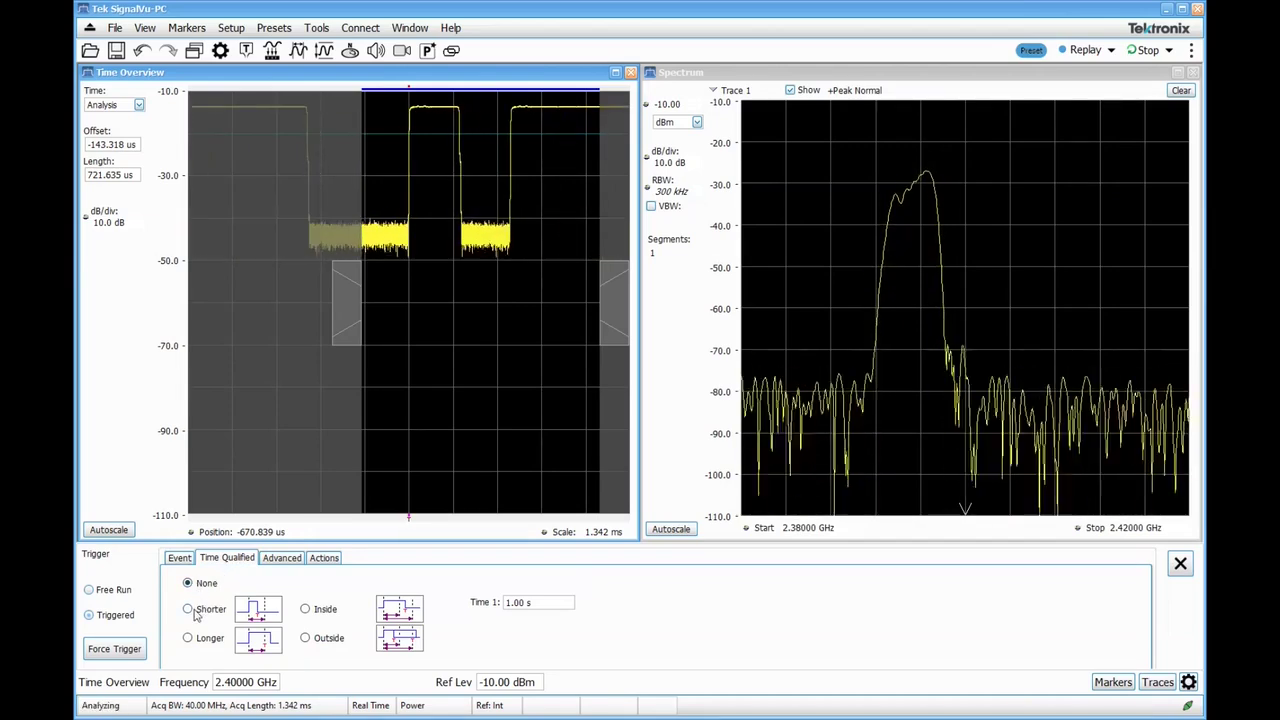
click(182, 559)
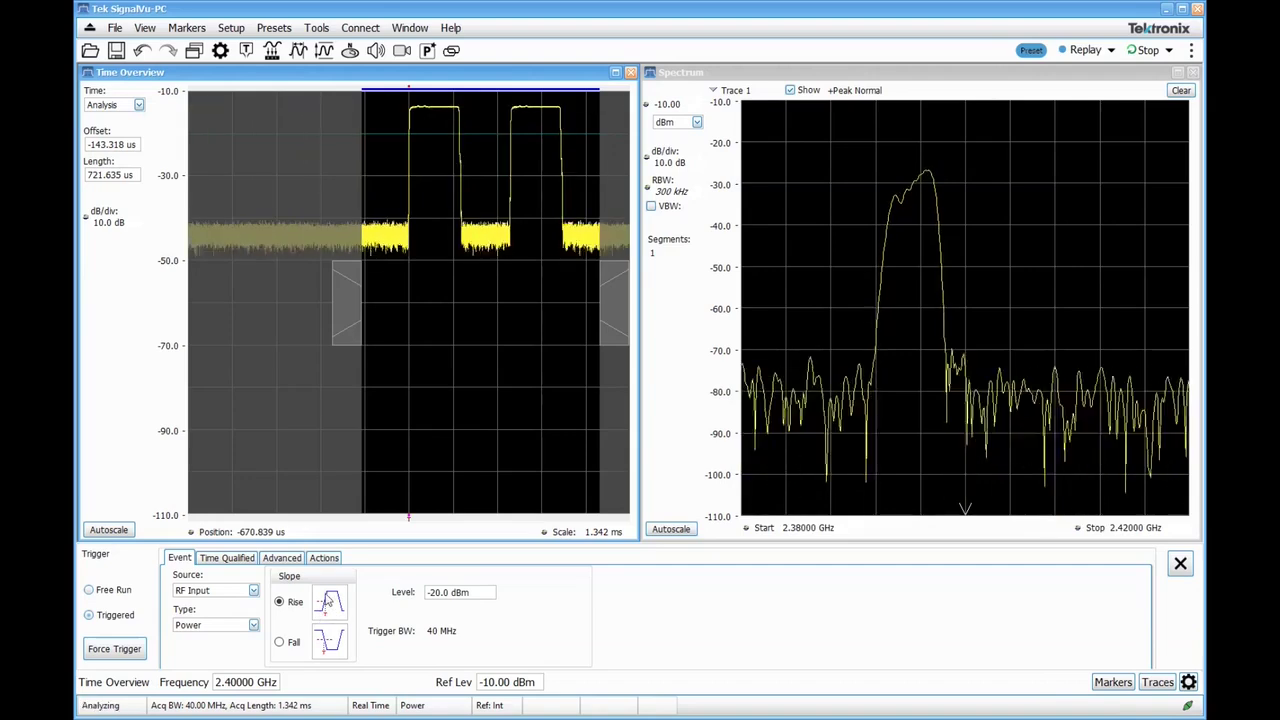
click(227, 558)
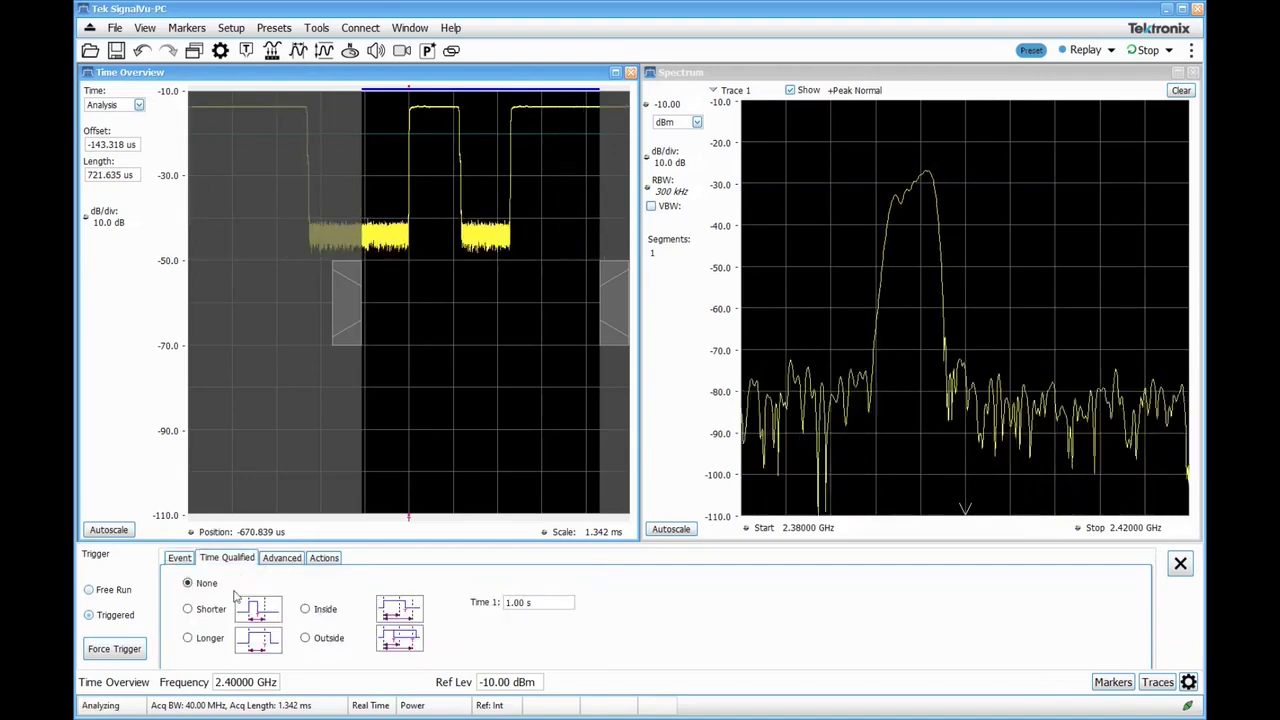
click(189, 610)
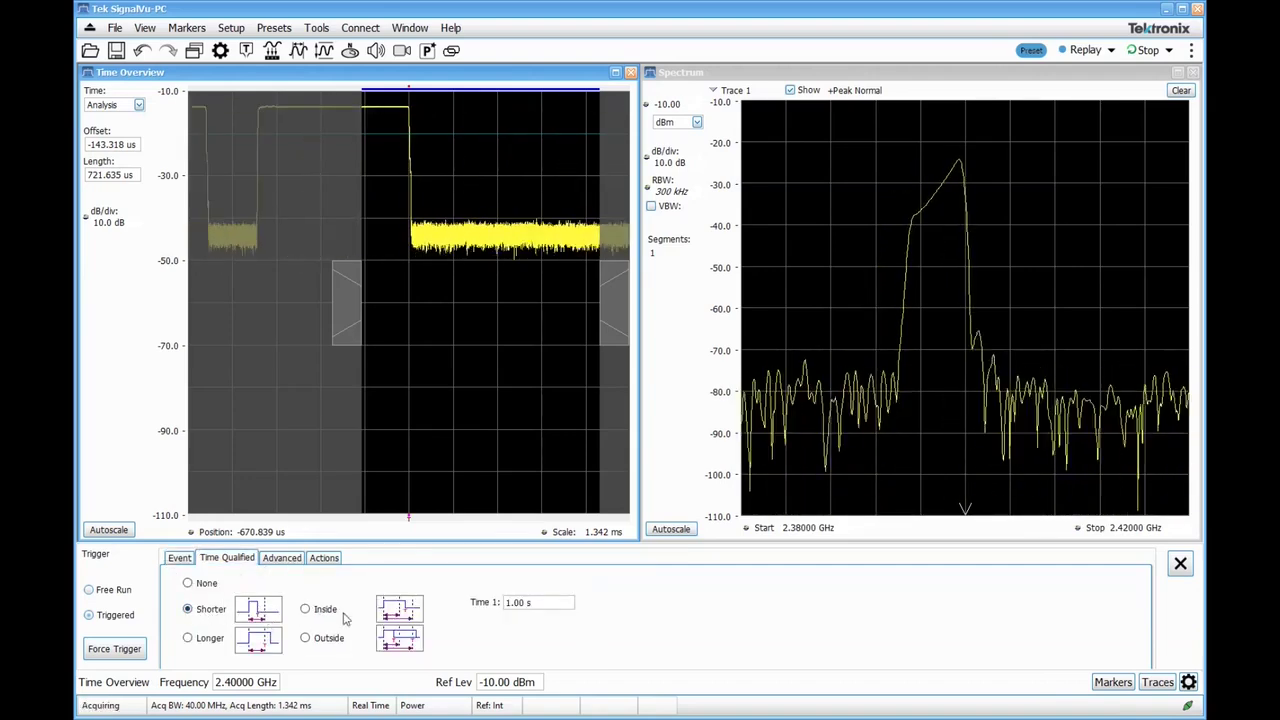
click(521, 601)
text(200 u)
key(Return)
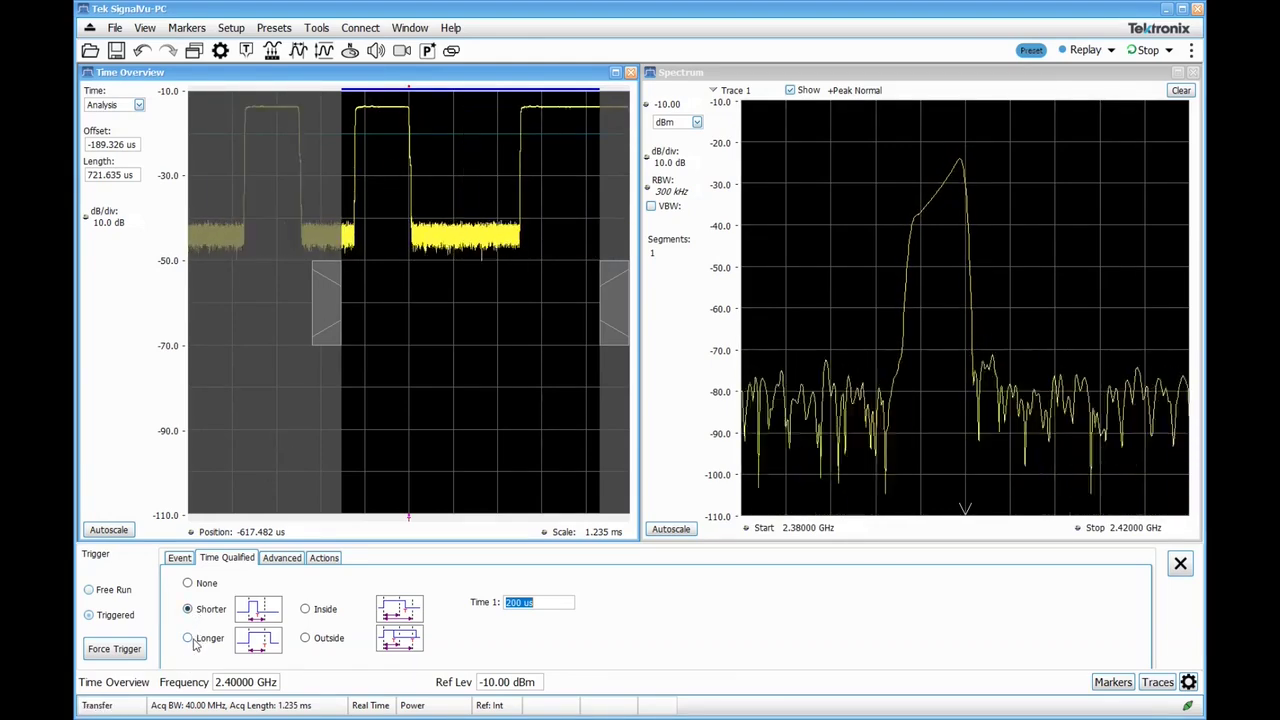
Step: Change the trigger's time qualification to pulses longer than 500 µs
click(194, 643)
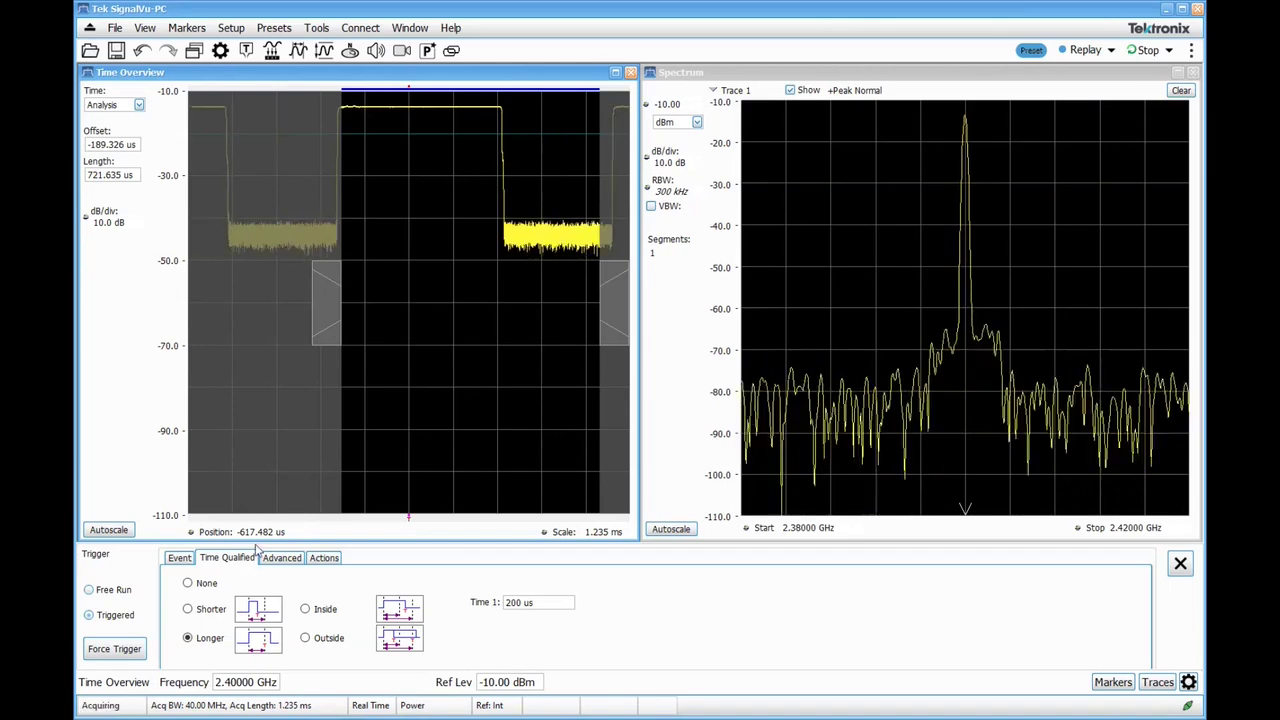
click(179, 558)
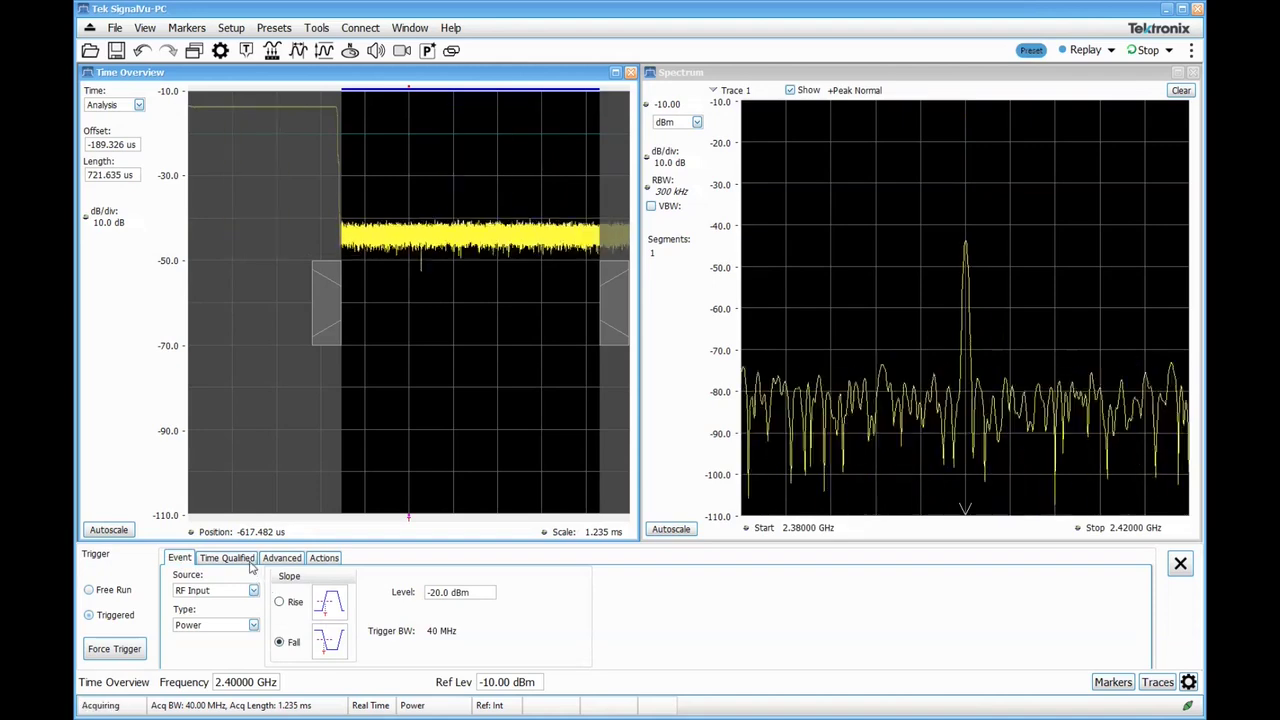
click(227, 558)
triple_click(518, 603)
text(500)
key(Return)
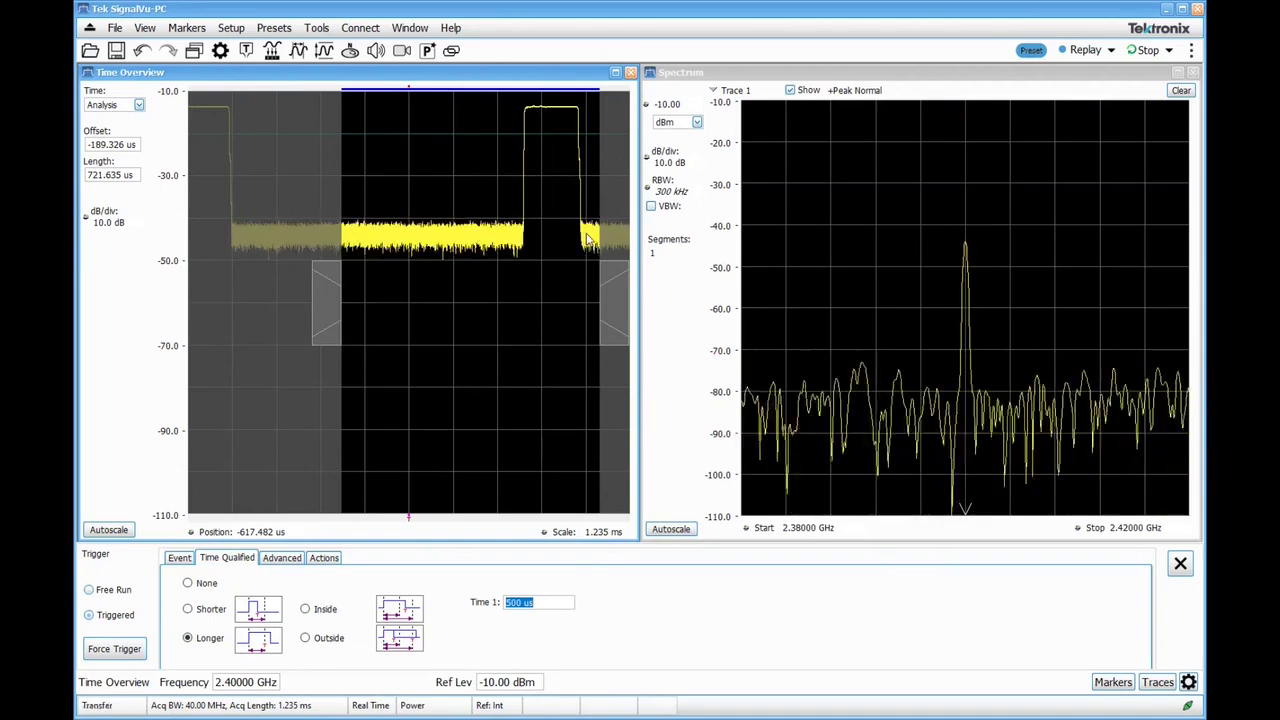
Step: Increase the Time Overview analysis length in stages to 1 ms, 2 ms and 5 ms
triple_click(130, 176)
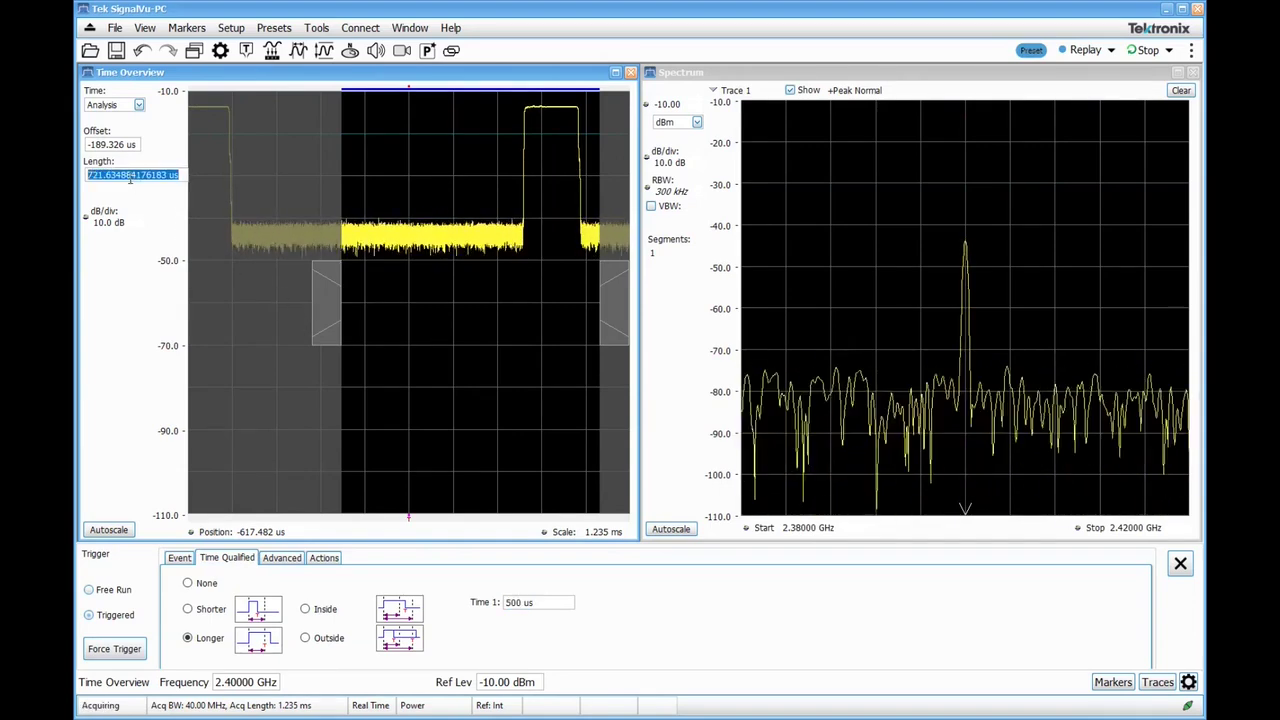
text(1ms)
key(Return)
text(2ms)
key(Return)
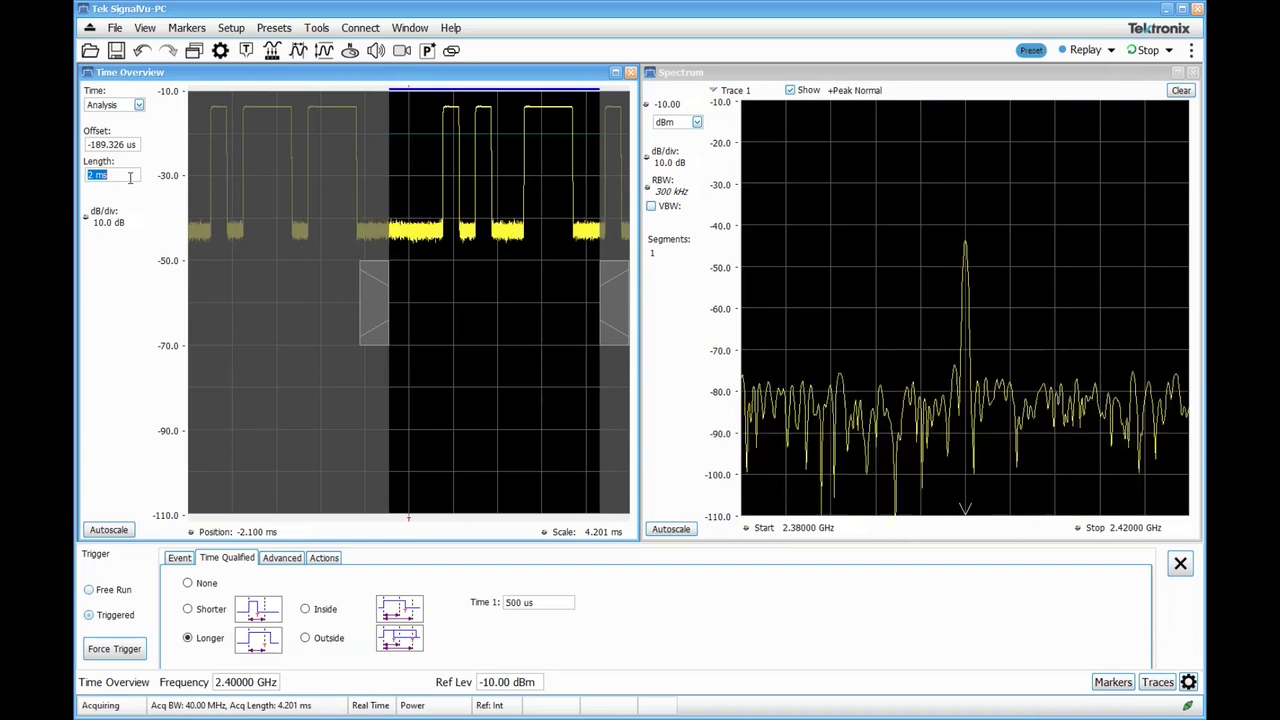
scroll(130, 177, up, 1)
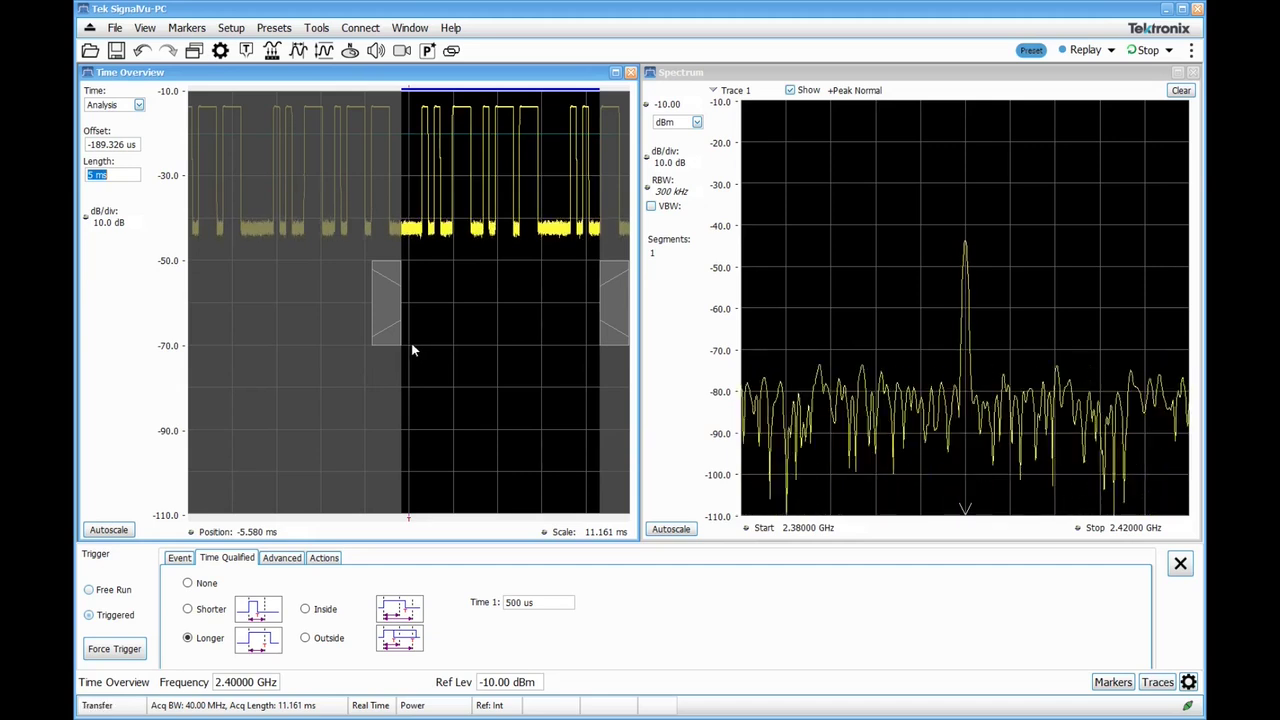
Step: Set the advanced trigger position to 20 % of the acquisition
click(179, 557)
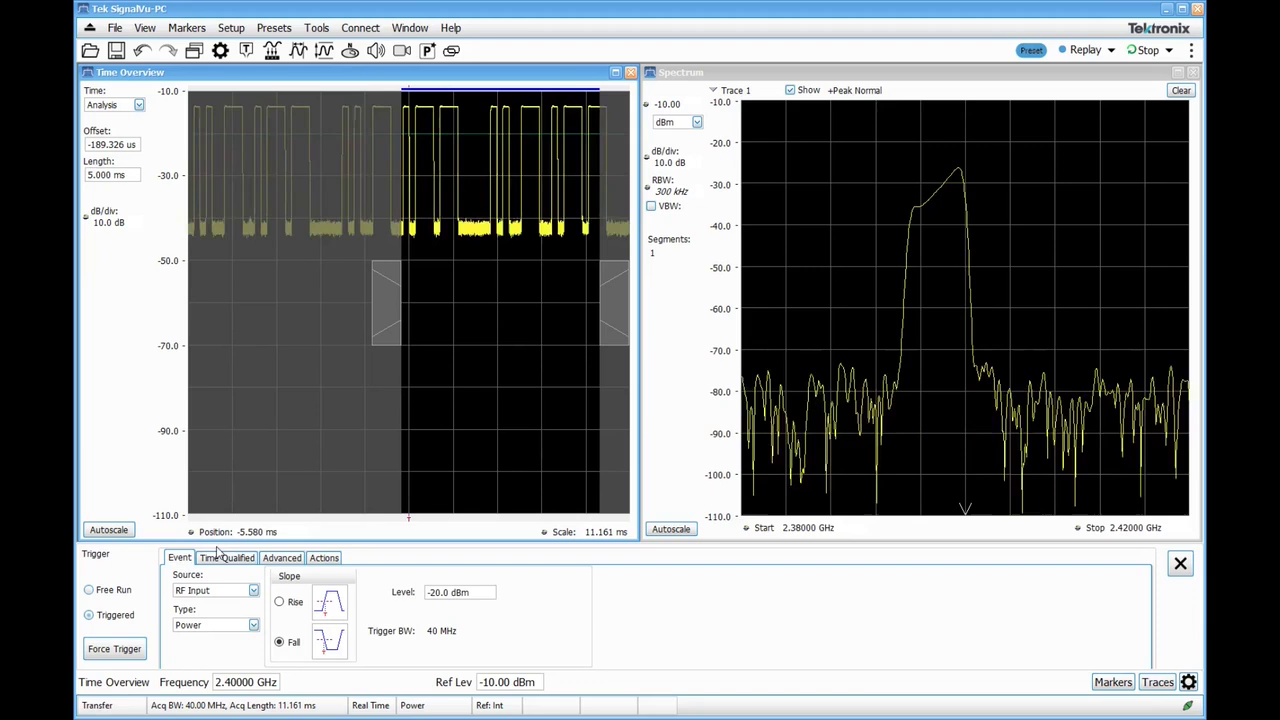
click(288, 559)
click(228, 597)
text(20)
key(Return)
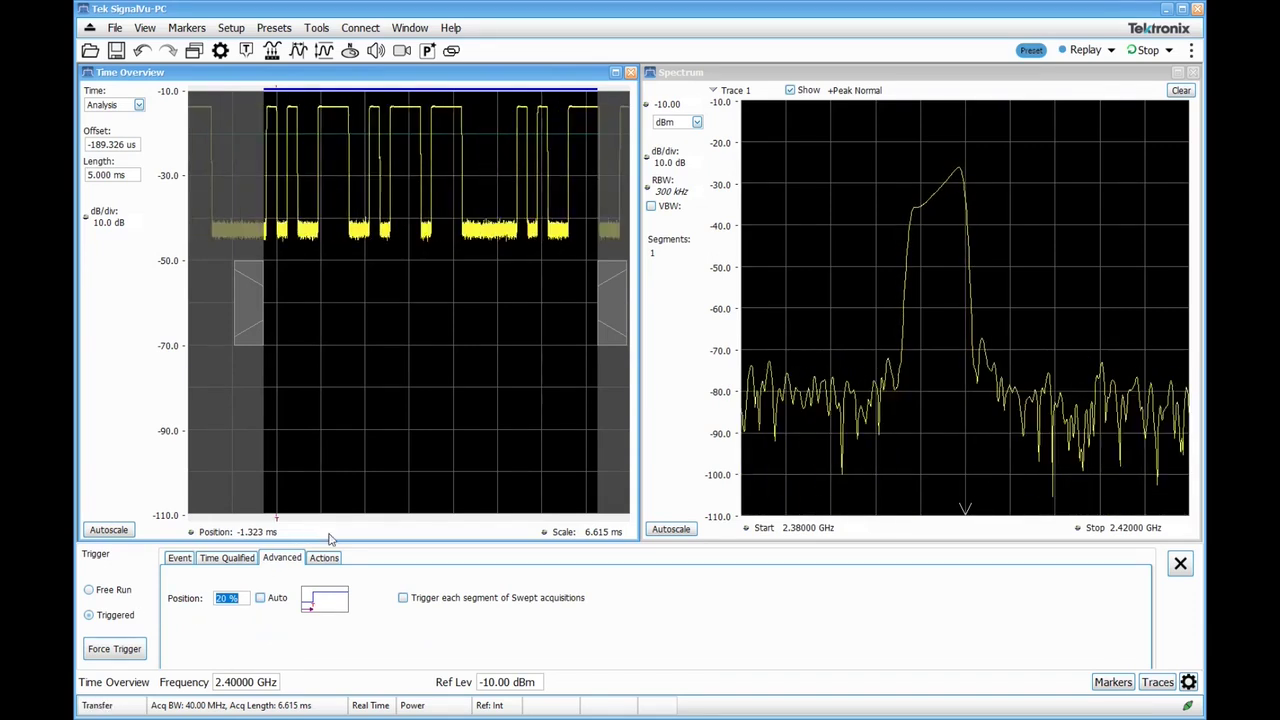
Step: Shorten the Time Overview analysis length to 2 ms
click(115, 174)
double_click(115, 174)
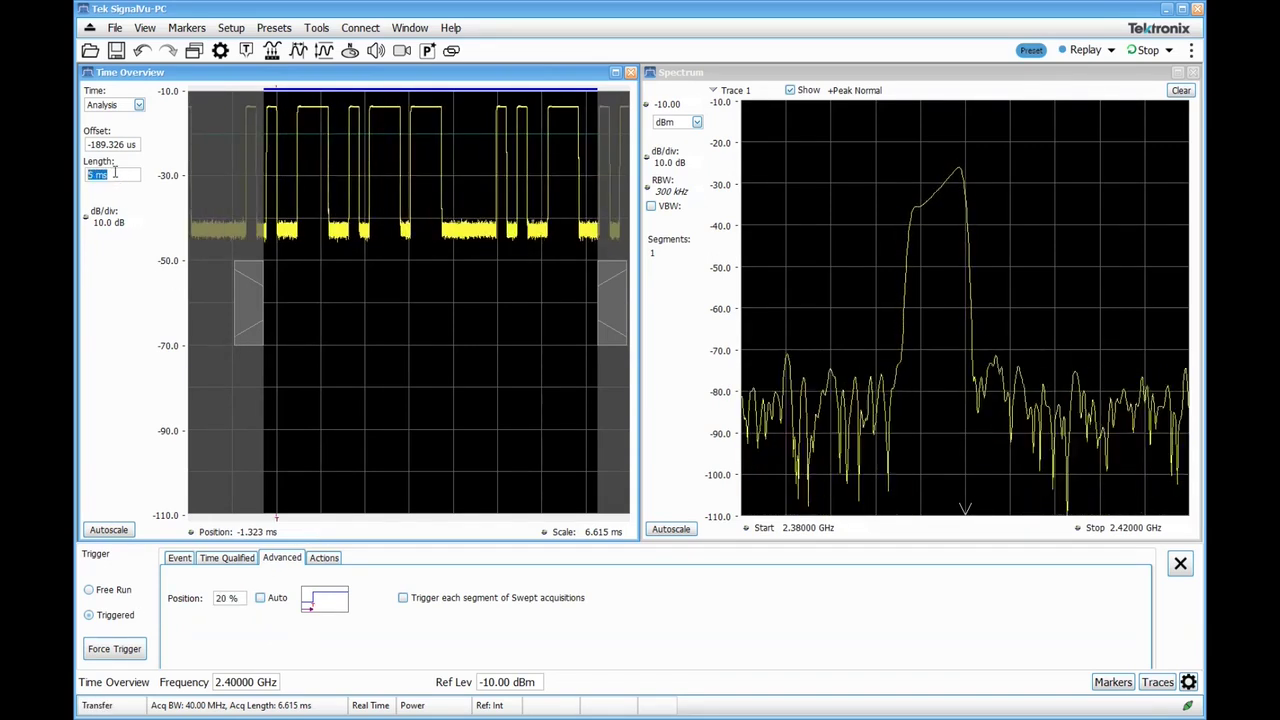
text(2)
key(Return)
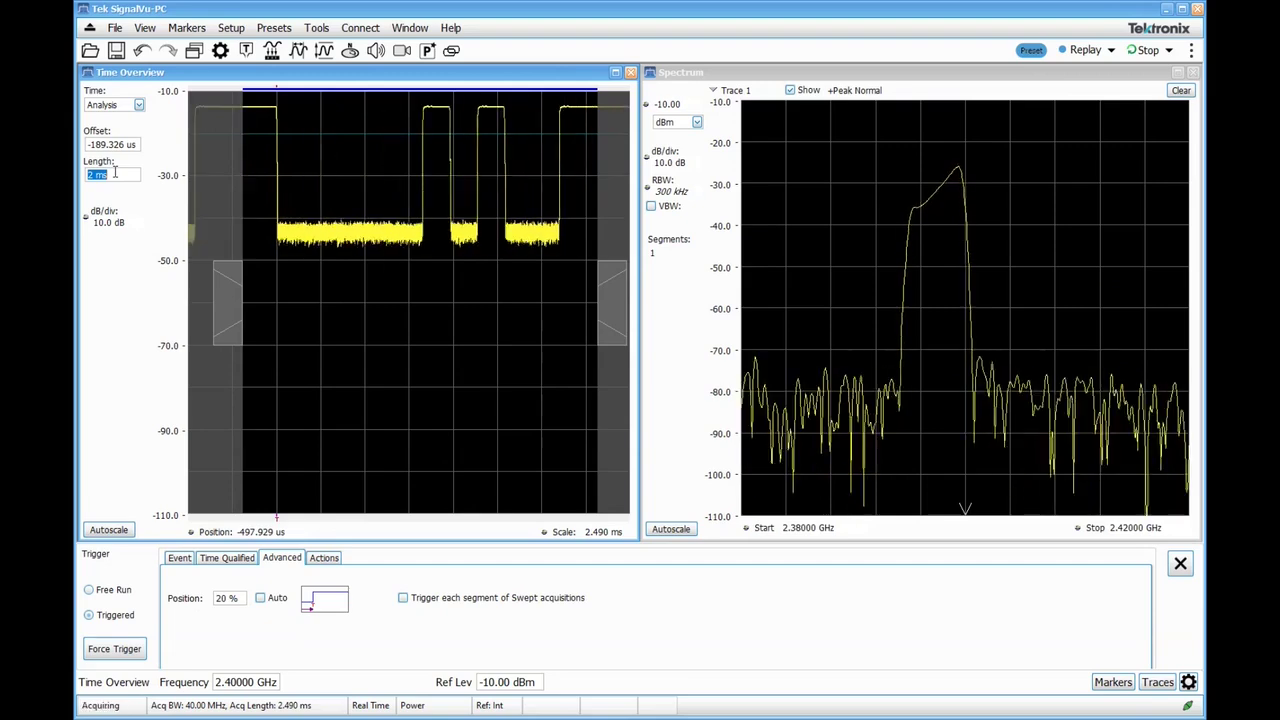
Step: Set the power trigger slope to Rise and examine the triggered pulse edge in Time Overview
click(172, 557)
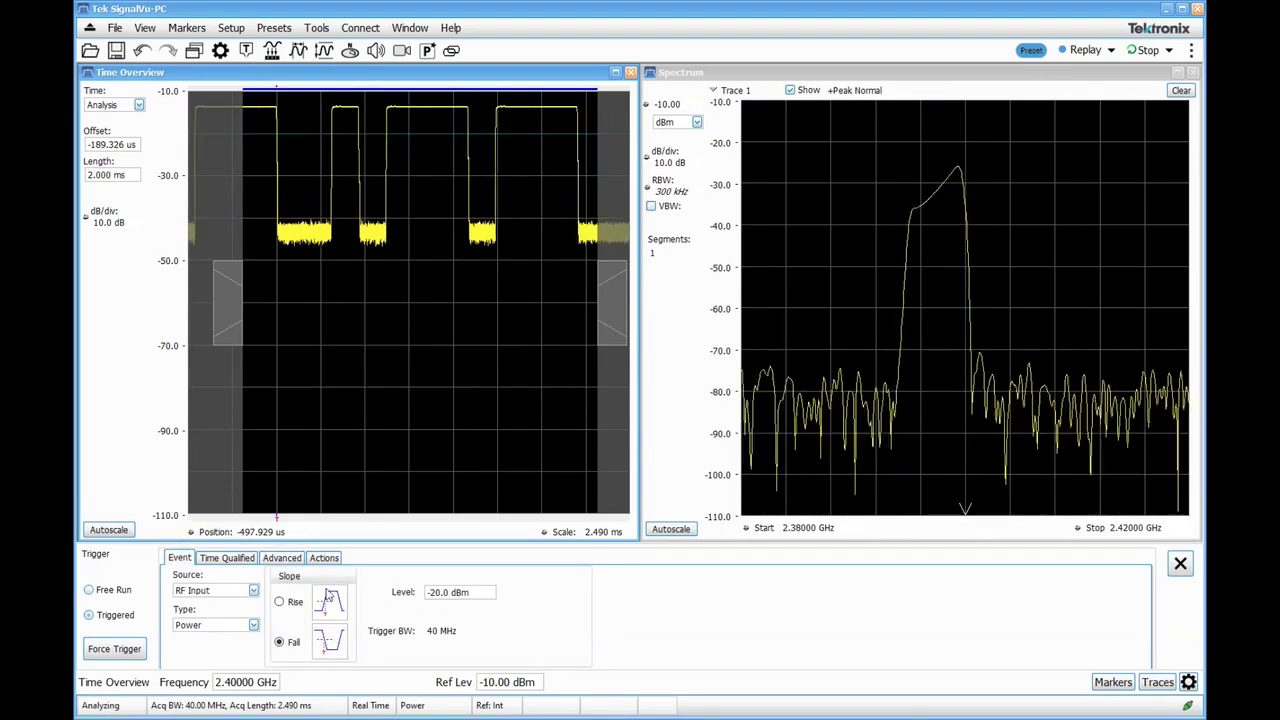
click(280, 601)
click(282, 173)
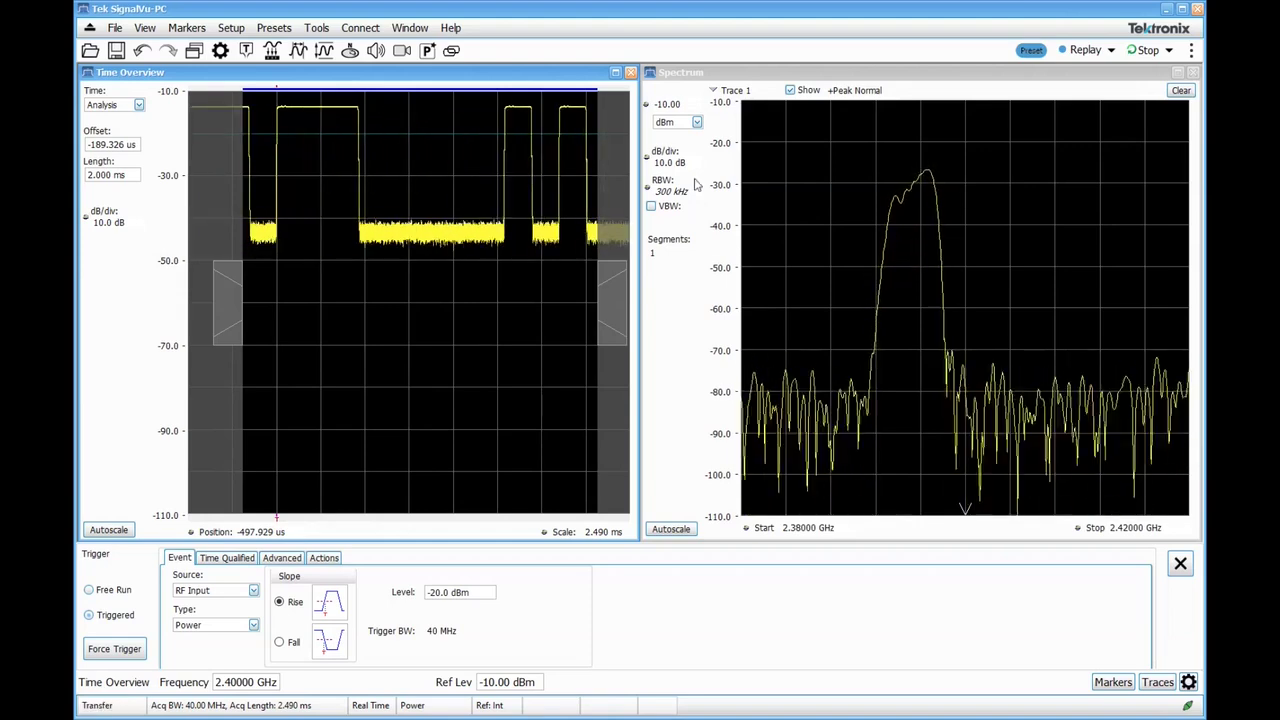
click(279, 93)
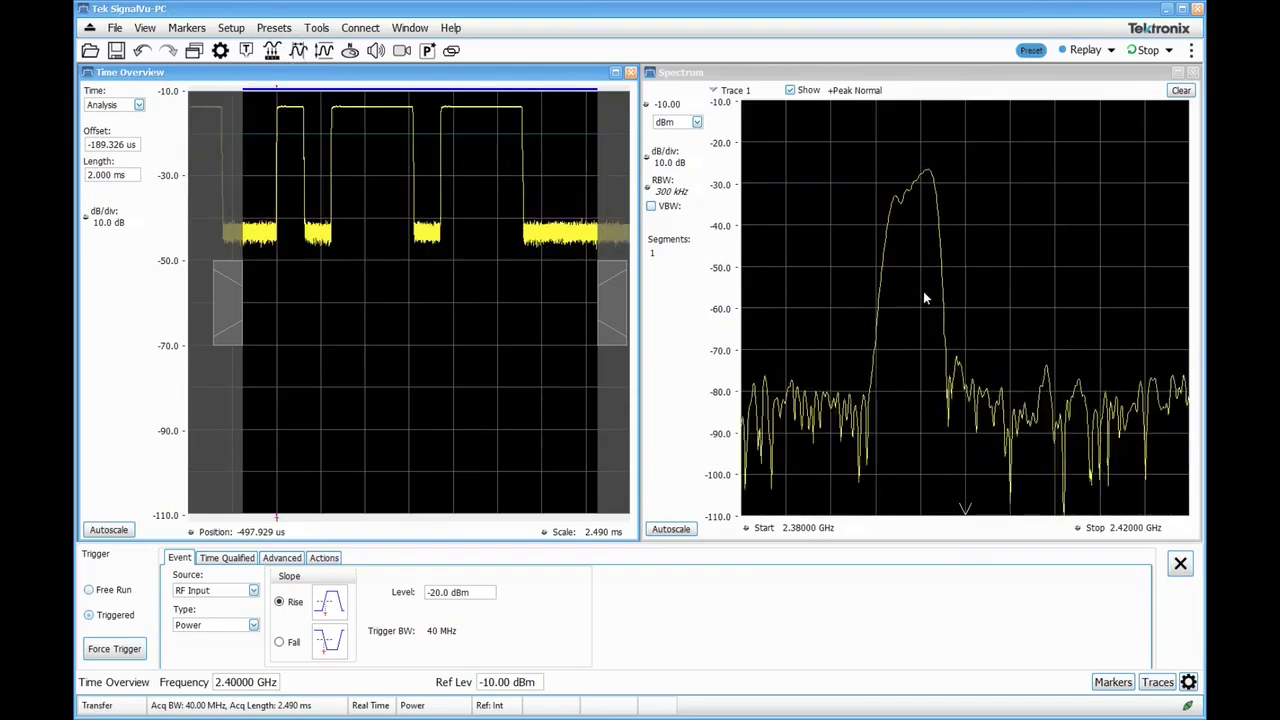
Step: Compare free-run acquisition with triggered acquisition, leaving triggering on, and close the trigger settings
click(113, 590)
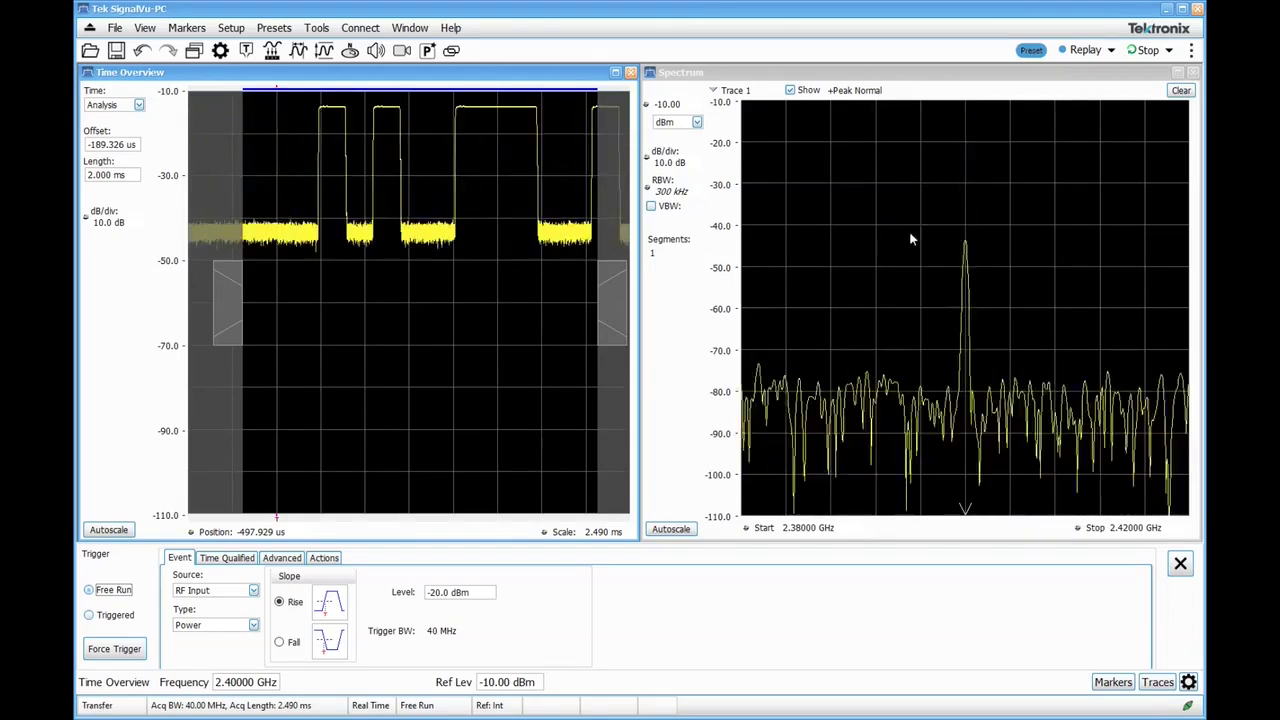
click(113, 615)
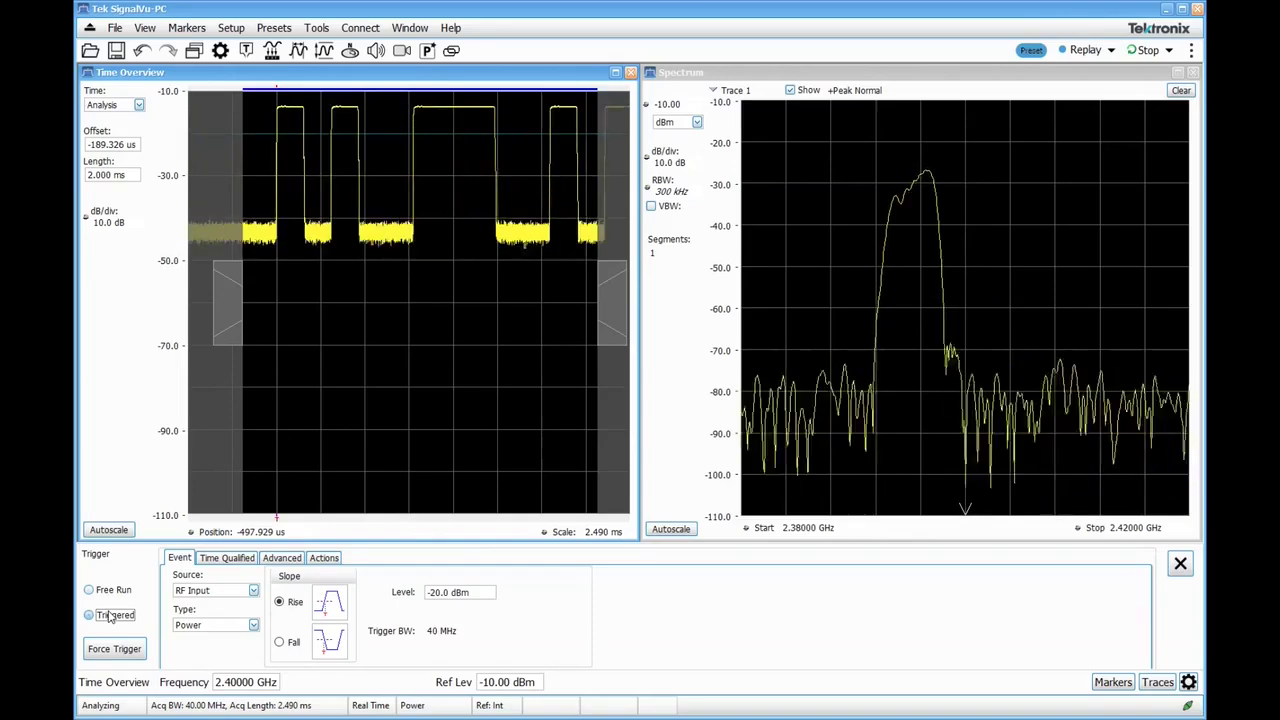
click(1180, 564)
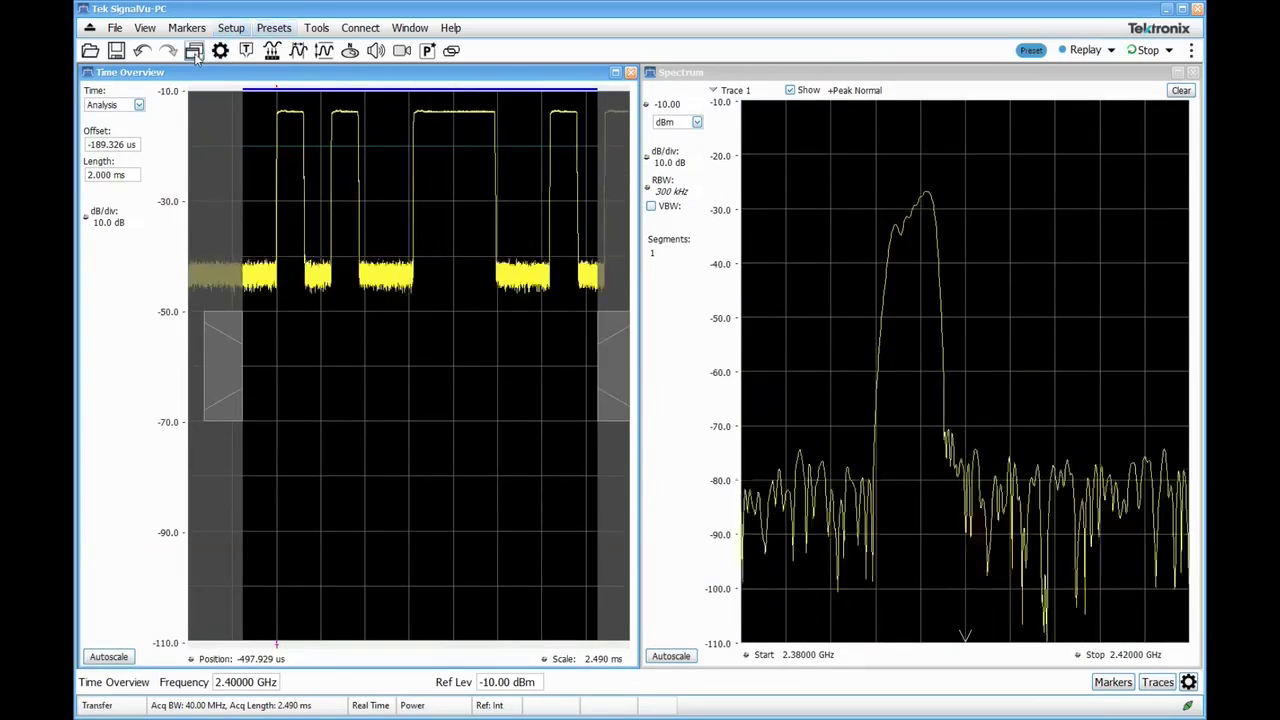
Step: Add the DPX spectrum display from General Signal Viewing to the current displays
click(325, 51)
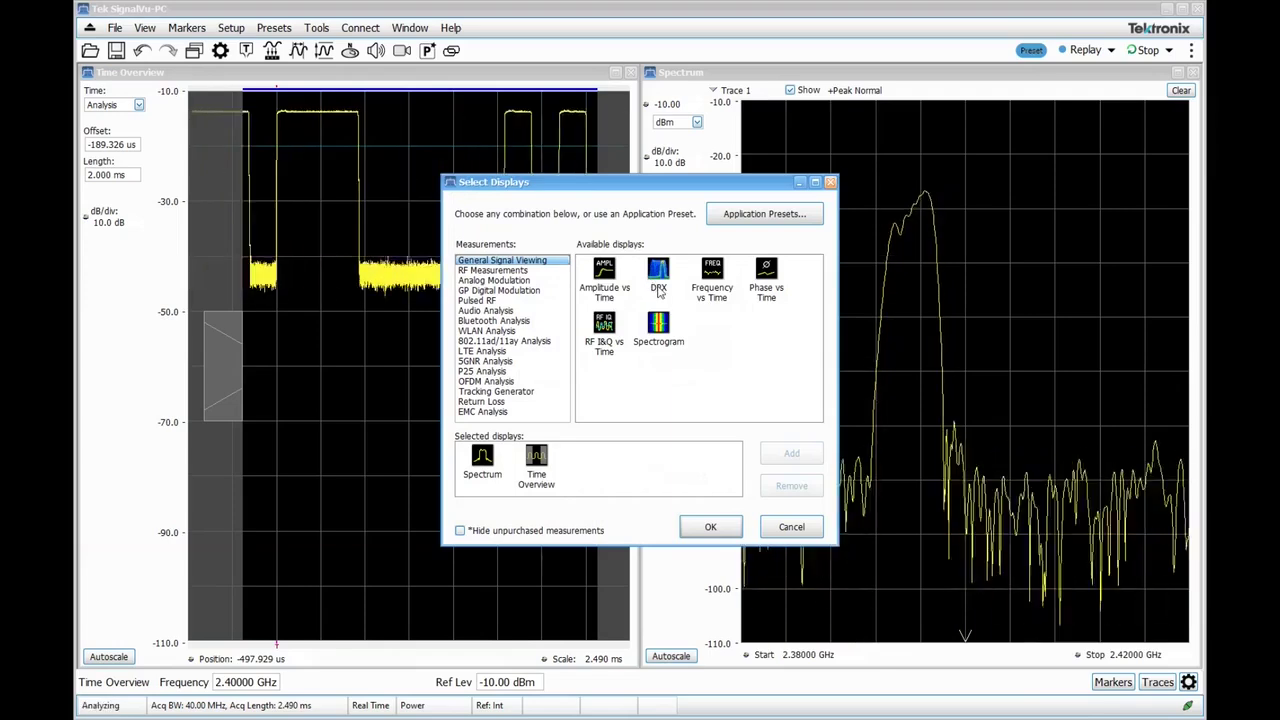
double_click(652, 276)
click(733, 526)
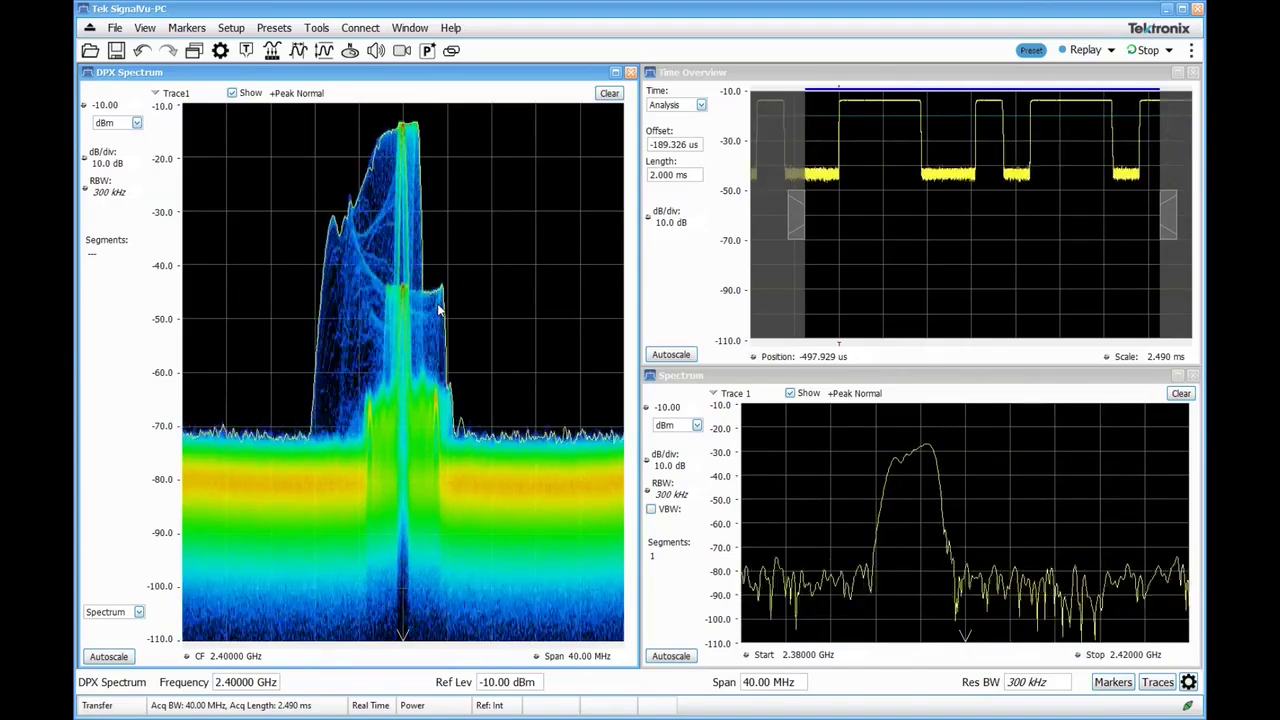
Step: Set the trigger type to Frequency Mask for the RF input and open the trigger mask in the Mask Editor
click(246, 50)
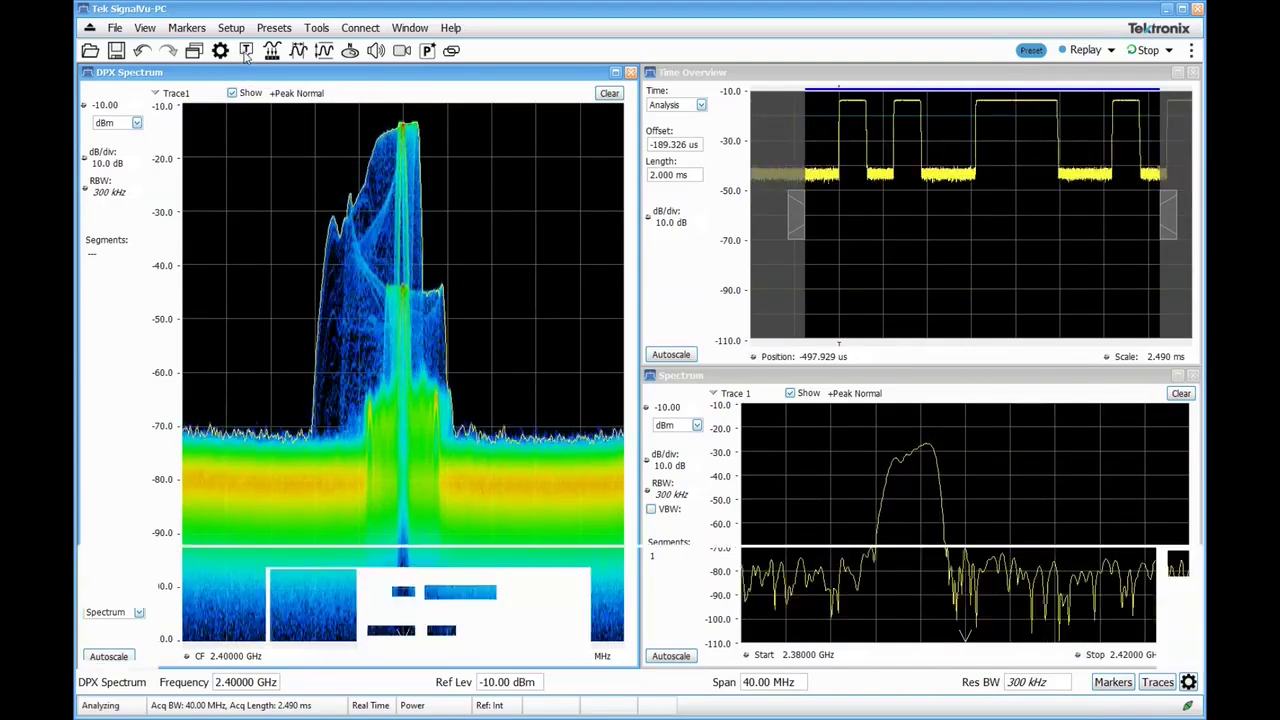
click(230, 625)
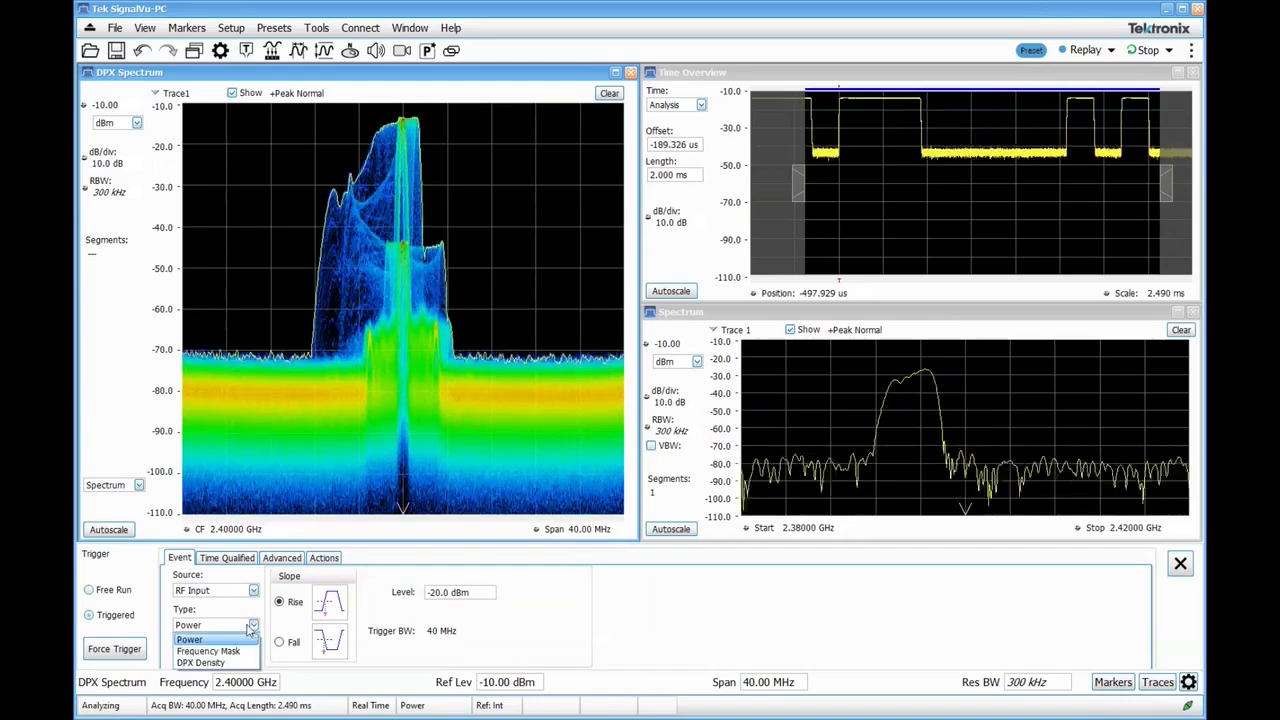
click(241, 656)
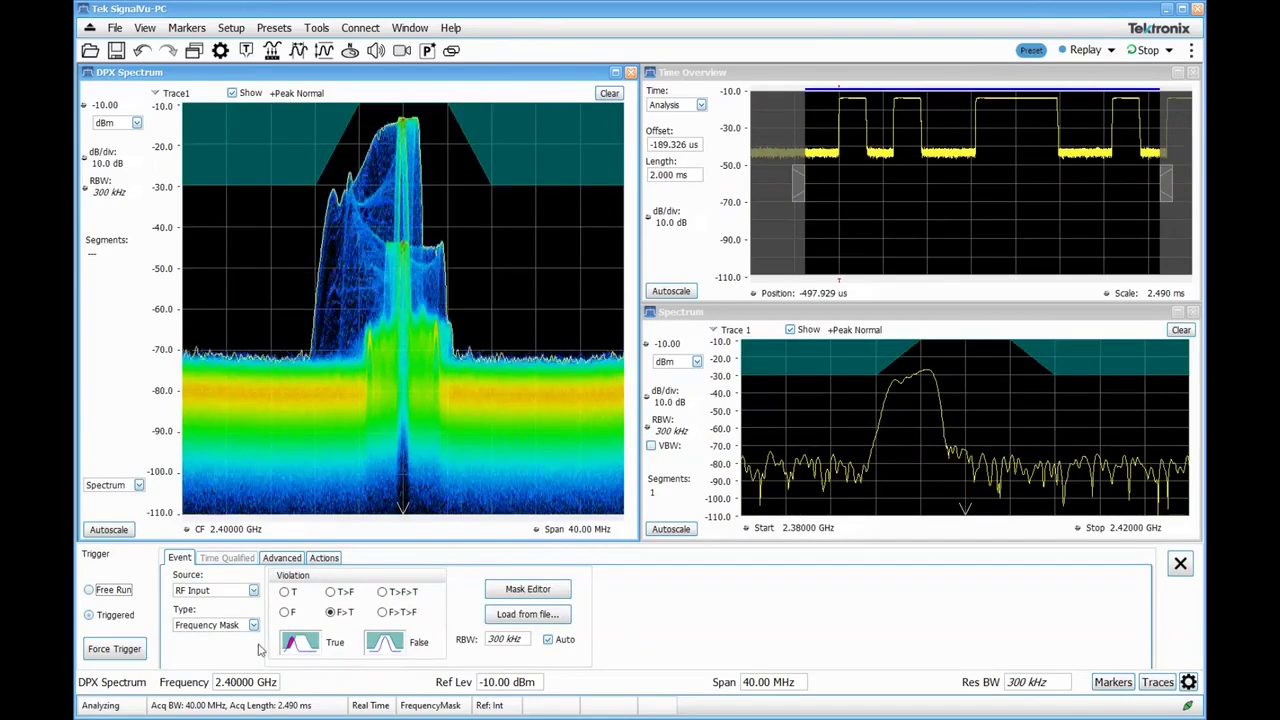
click(531, 594)
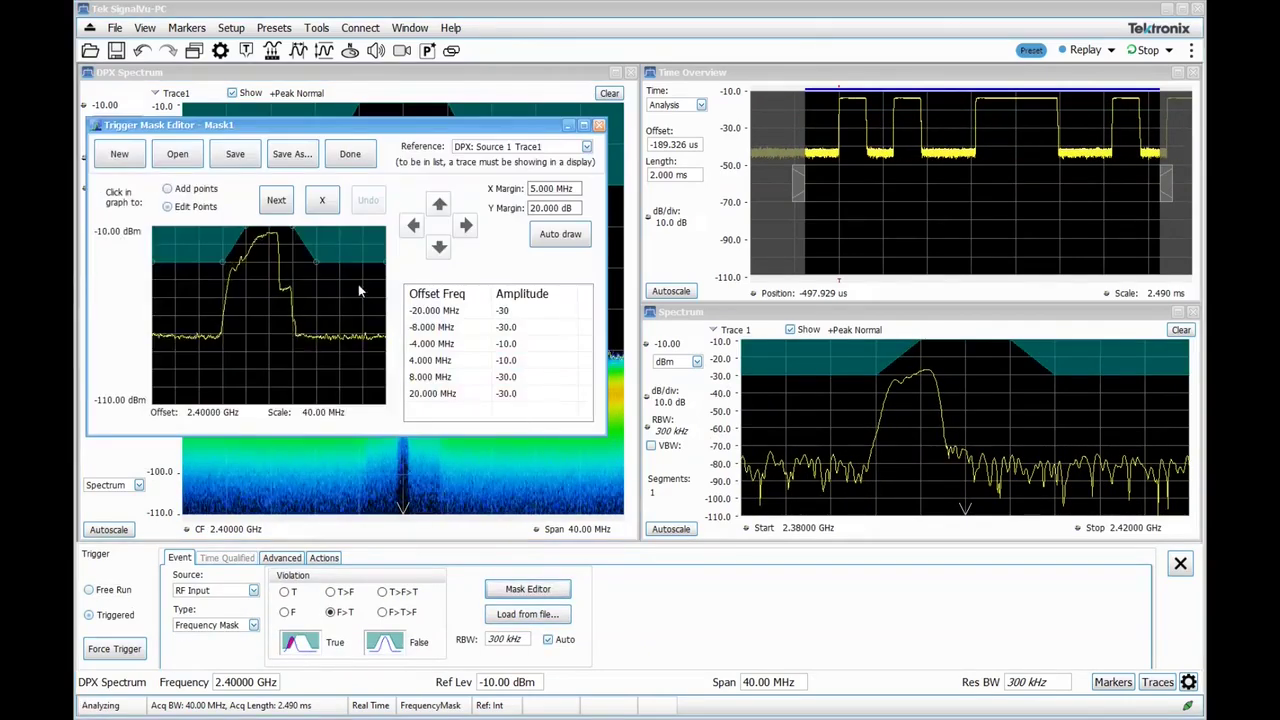
Step: Reshape the trigger mask to dip over the signal's lower-frequency shoulder at about -6 MHz offset and -42 dBm, and close the editor
click(161, 243)
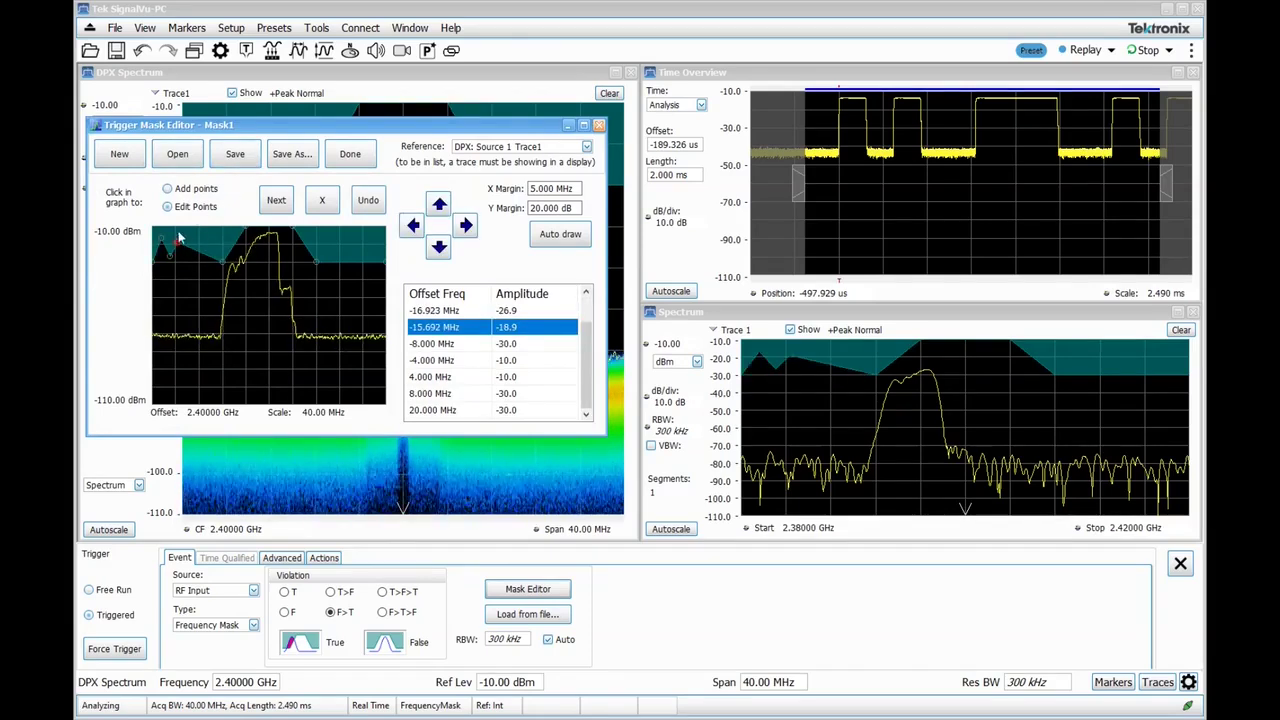
drag(176, 246, 235, 288)
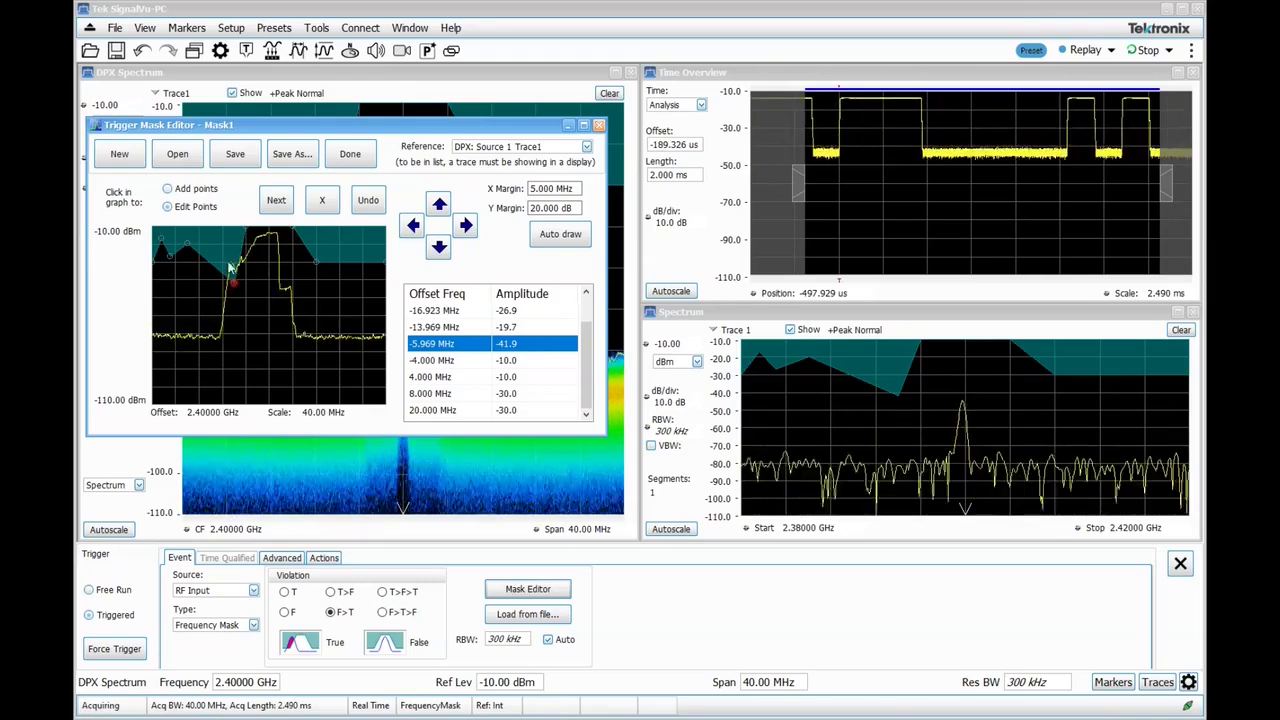
click(350, 155)
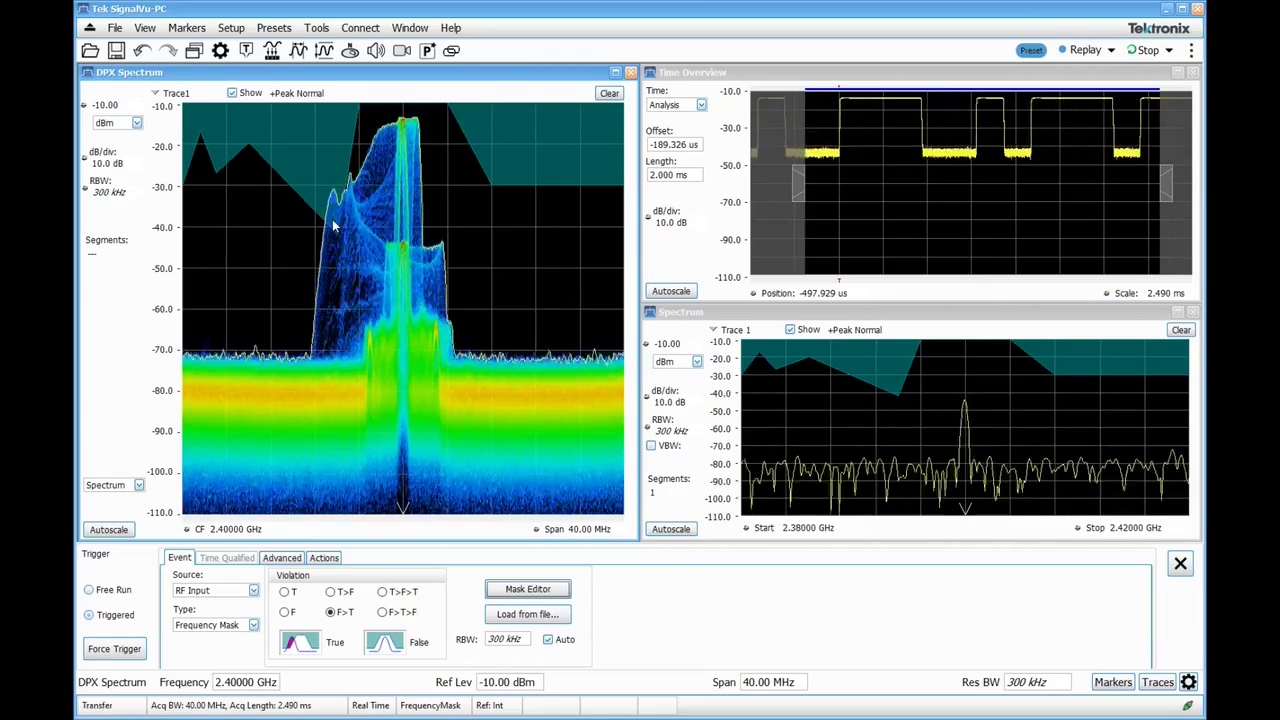
Step: Move the mask's dip onto the upper-frequency shoulder at about 3.1 MHz offset and -52 dBm, and close the editor
click(441, 253)
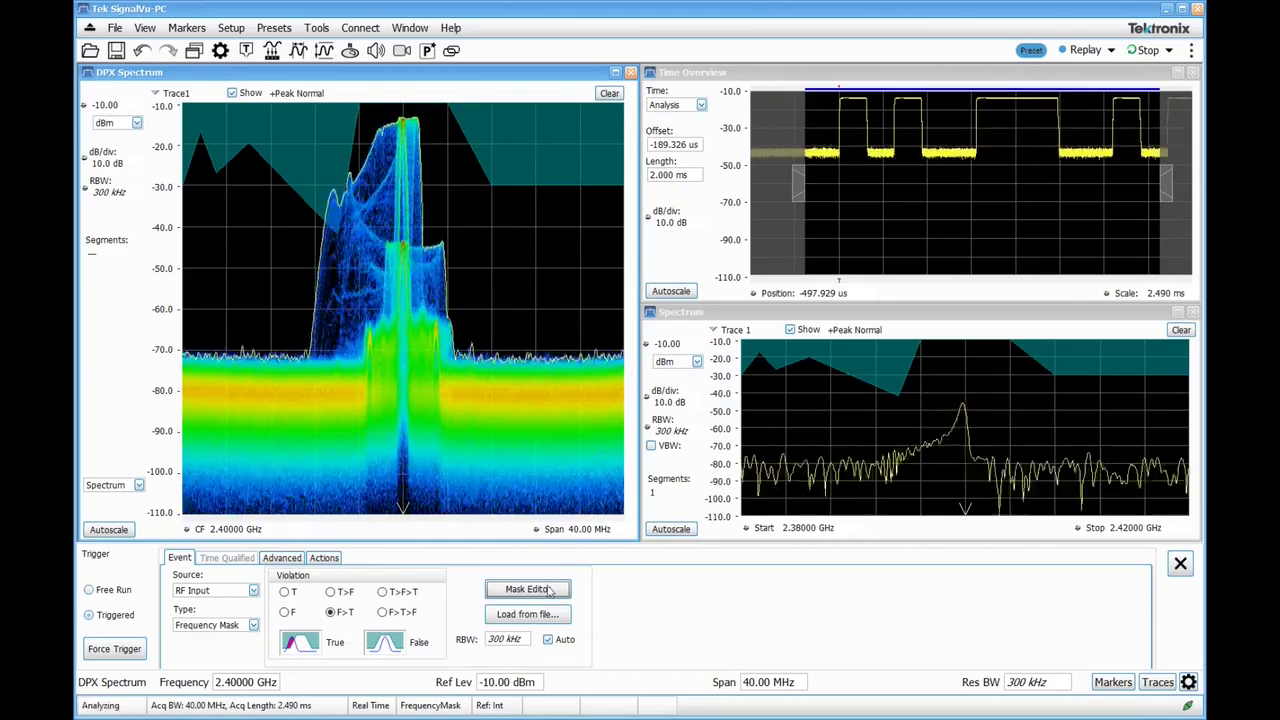
click(527, 589)
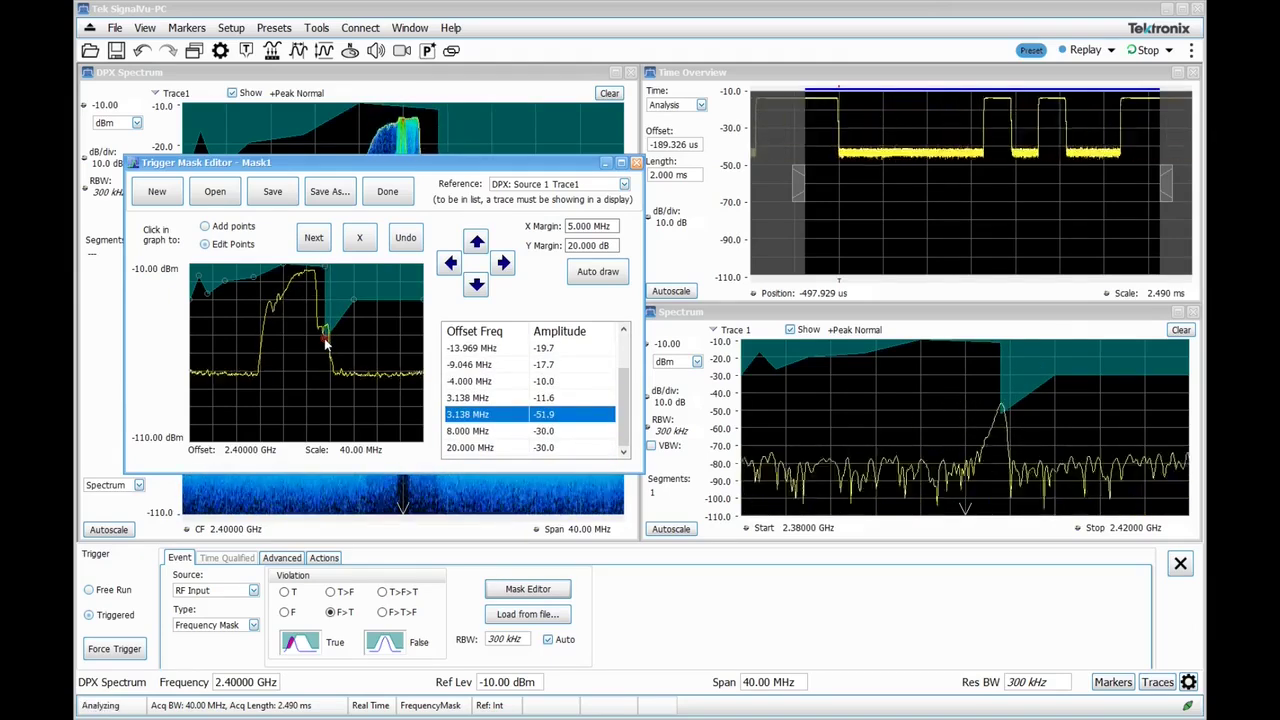
click(388, 192)
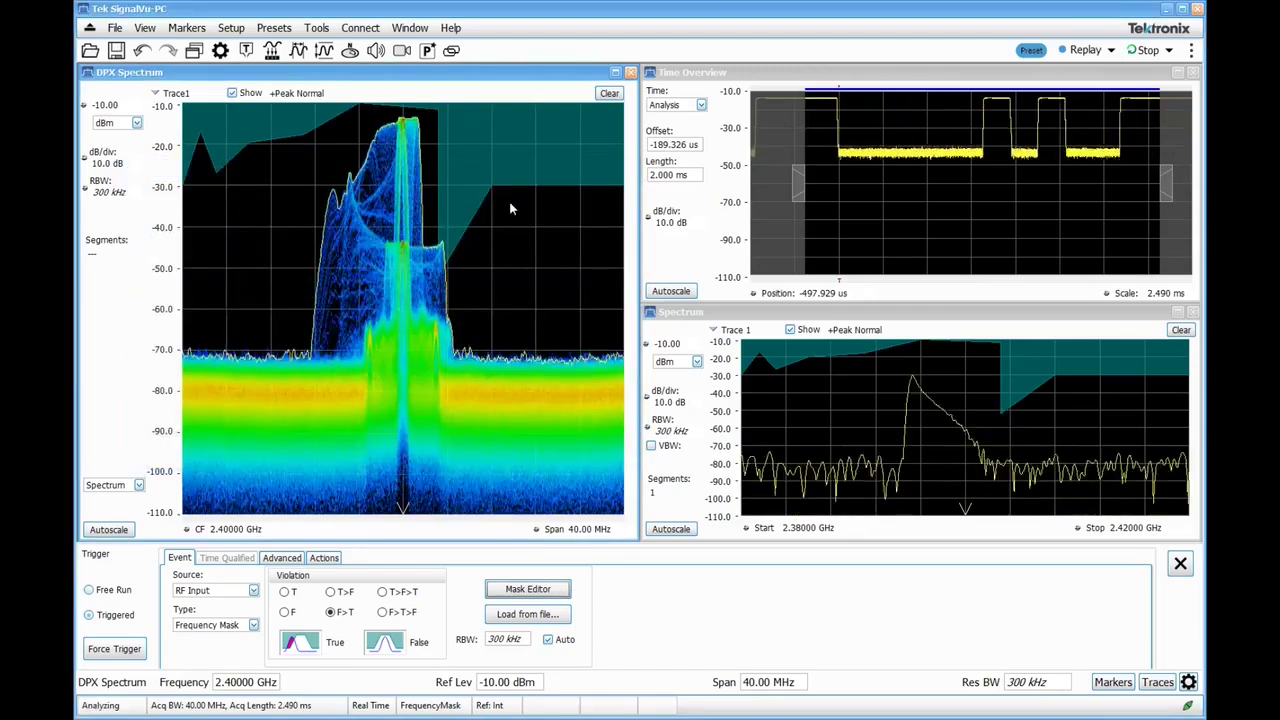
Step: Examine the pulse edge at the trigger point and narrow the Time Overview analysis window around it to about 221 us
click(843, 125)
click(843, 126)
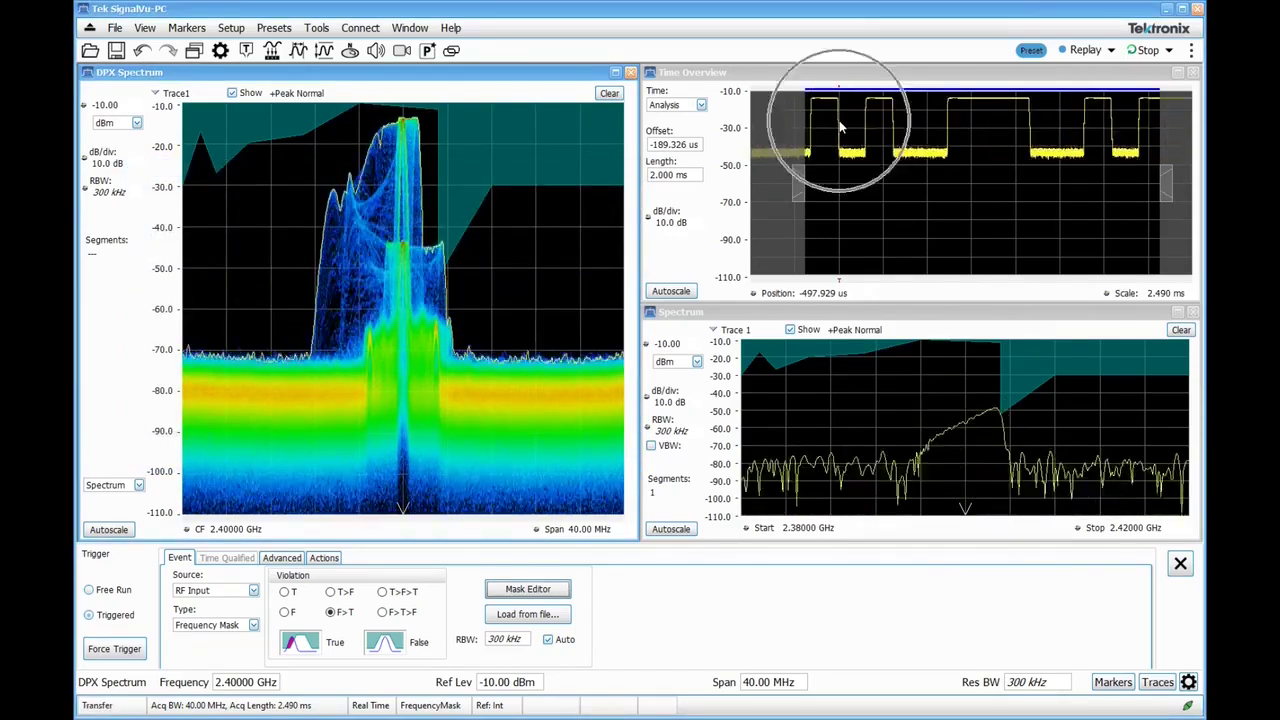
click(839, 121)
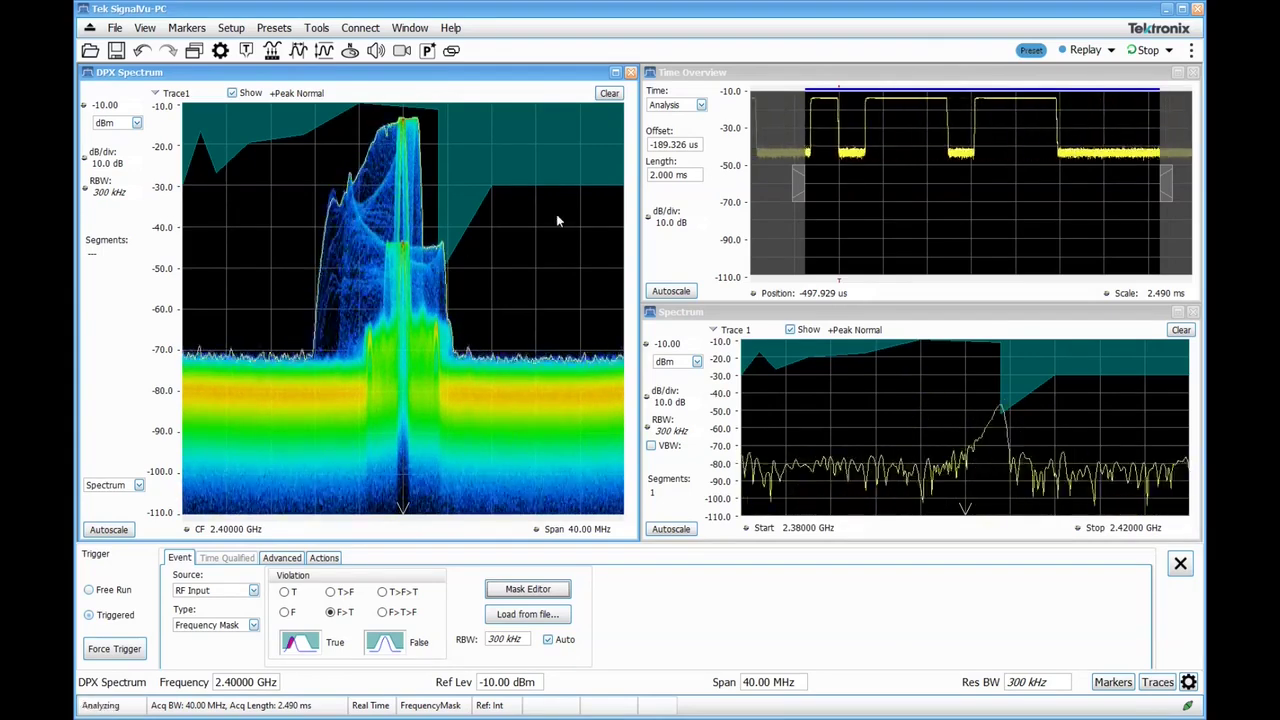
drag(1172, 200, 857, 202)
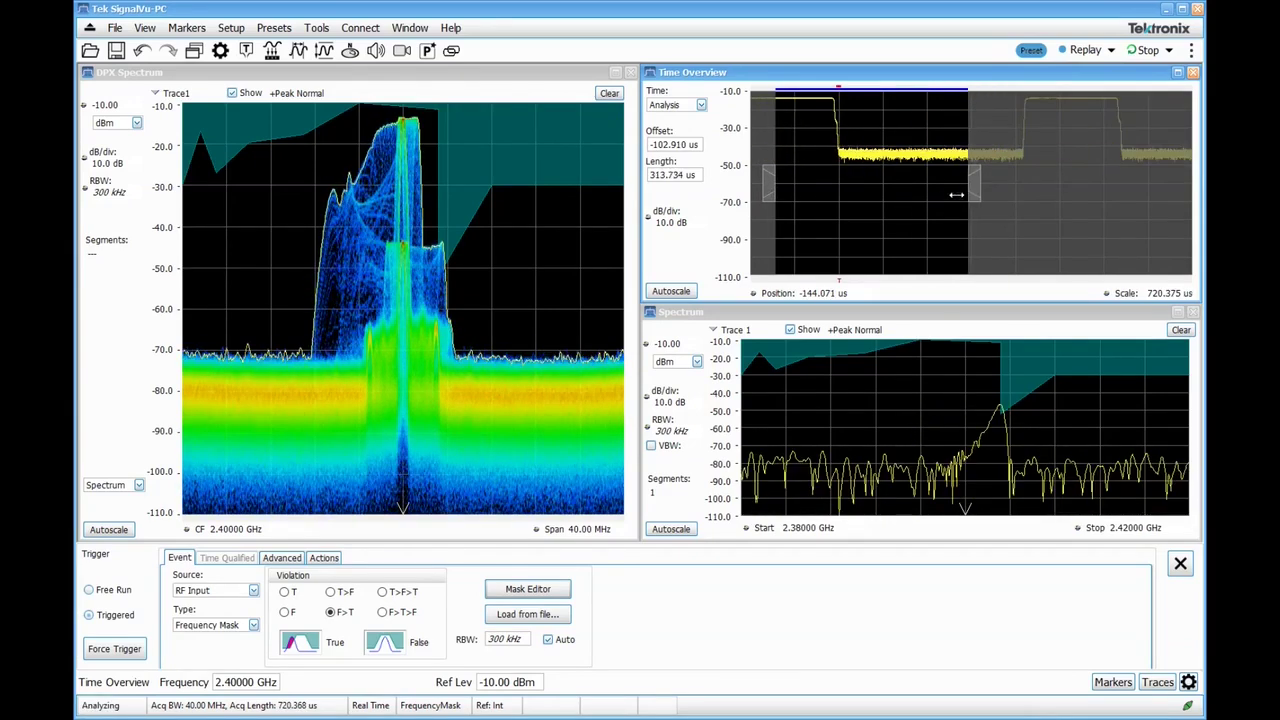
drag(953, 200, 900, 209)
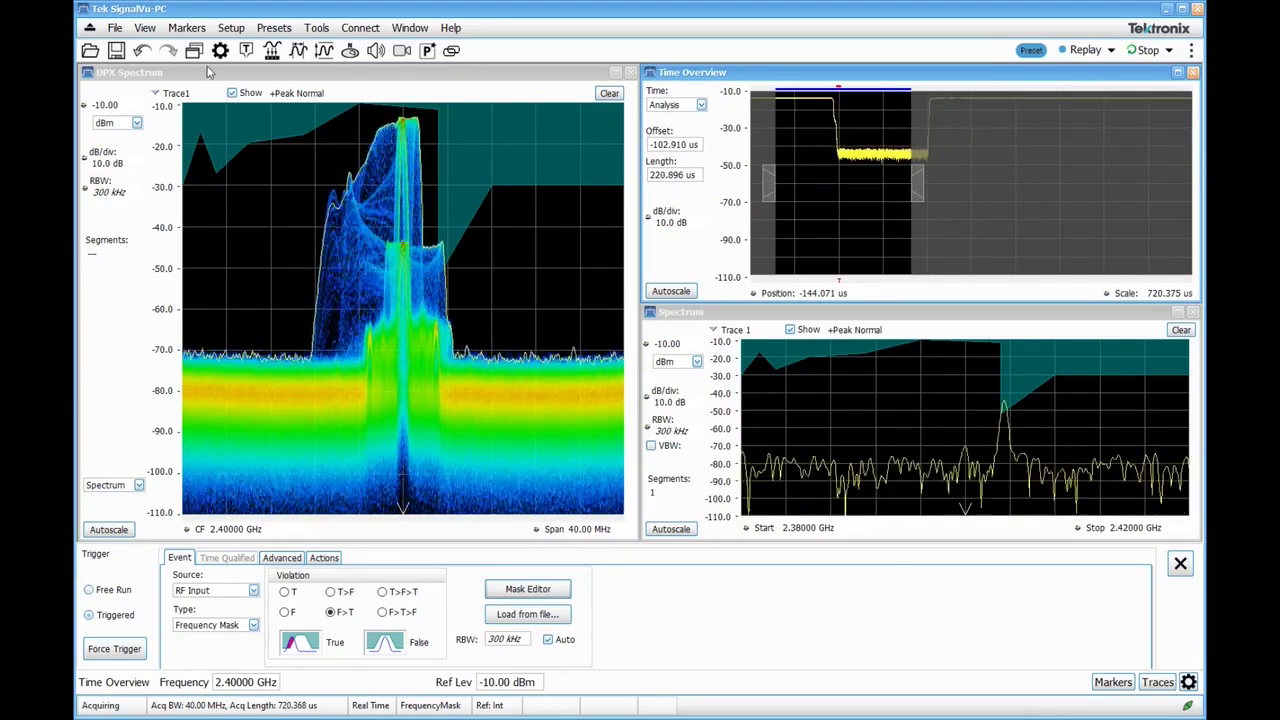
Step: Add the Spectrogram display and set its time per division to 50 us
click(604, 326)
click(791, 453)
click(710, 527)
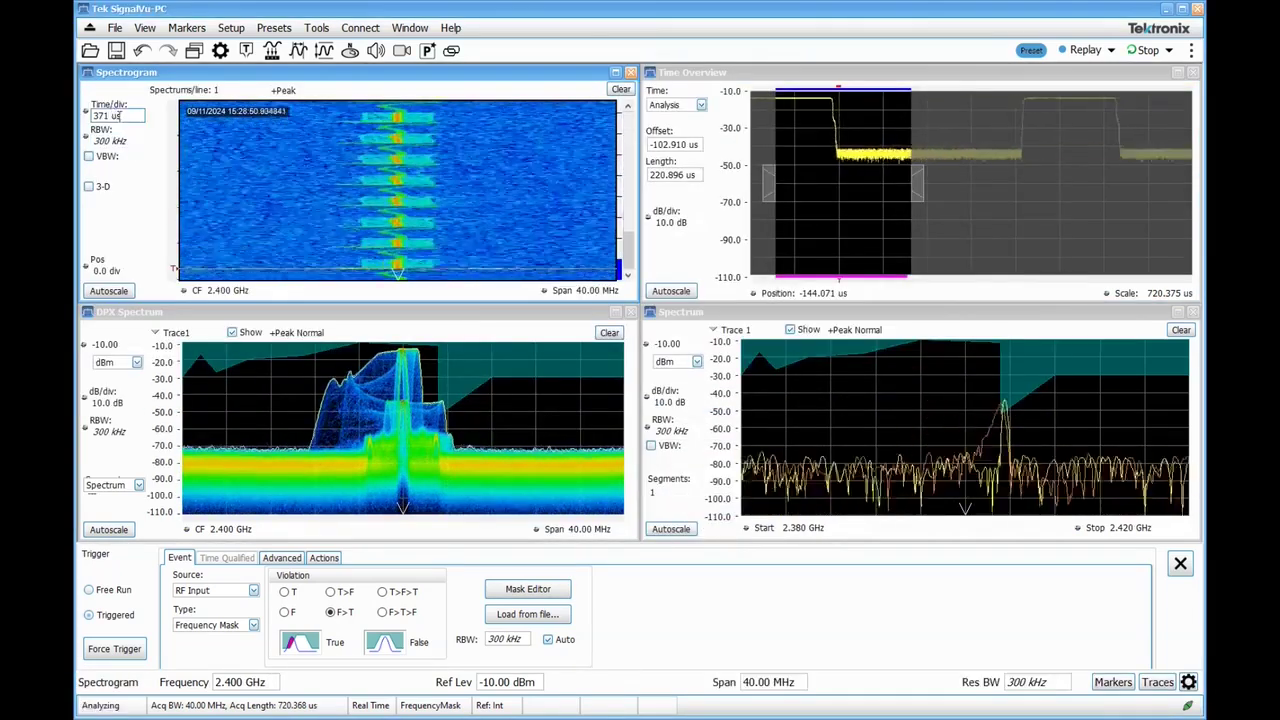
click(115, 114)
scroll(119, 116, down, 2)
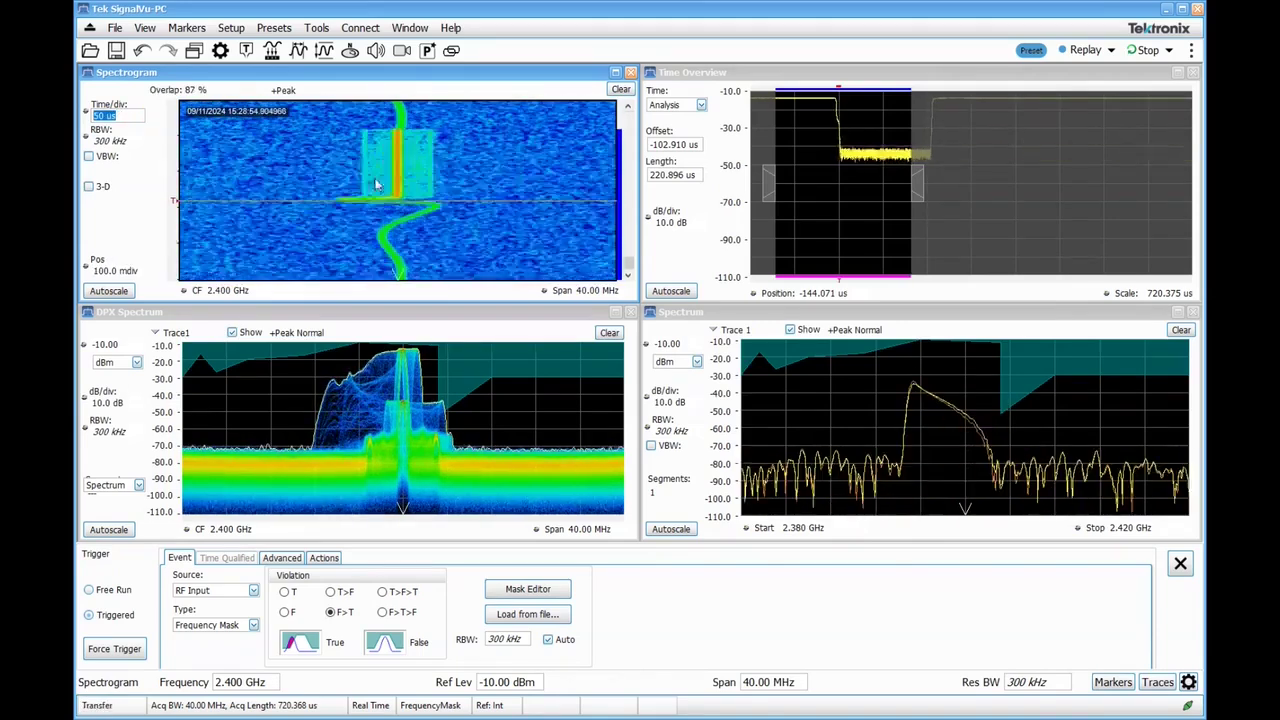
Step: Stop the acquisition and add a marker to the spectrogram on the carrier just before the trigger point
click(1148, 50)
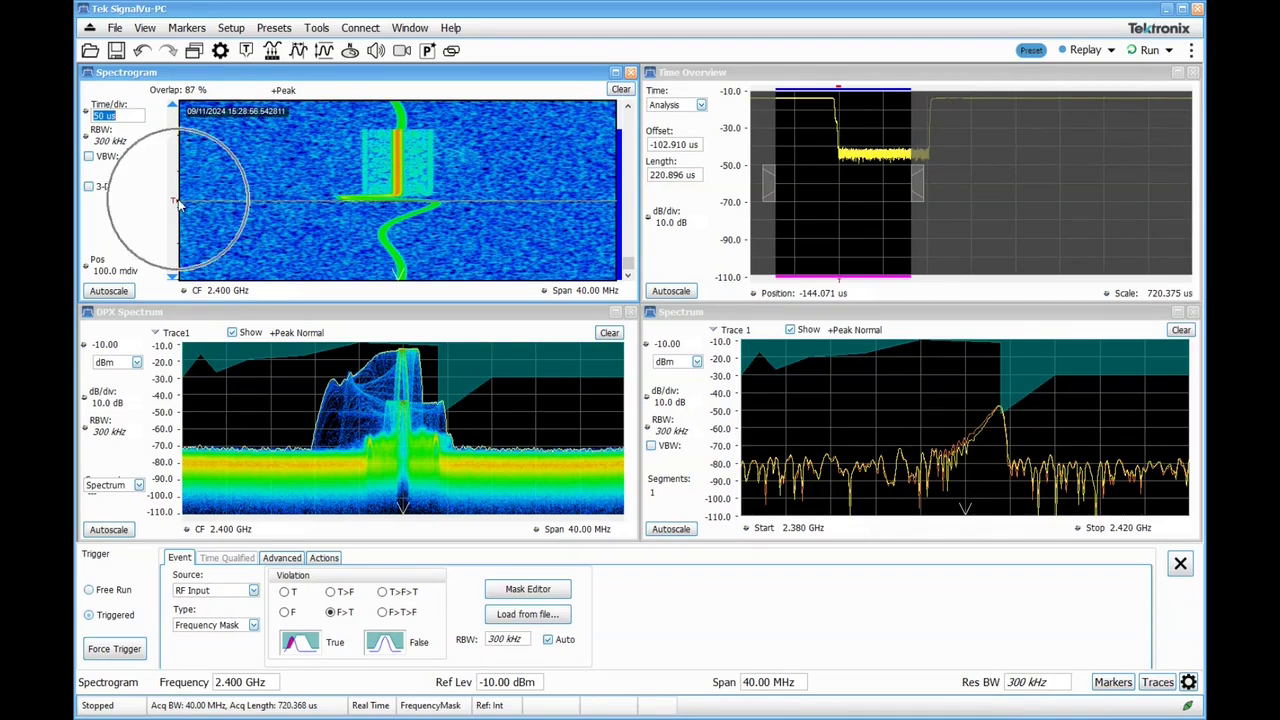
right_click(230, 202)
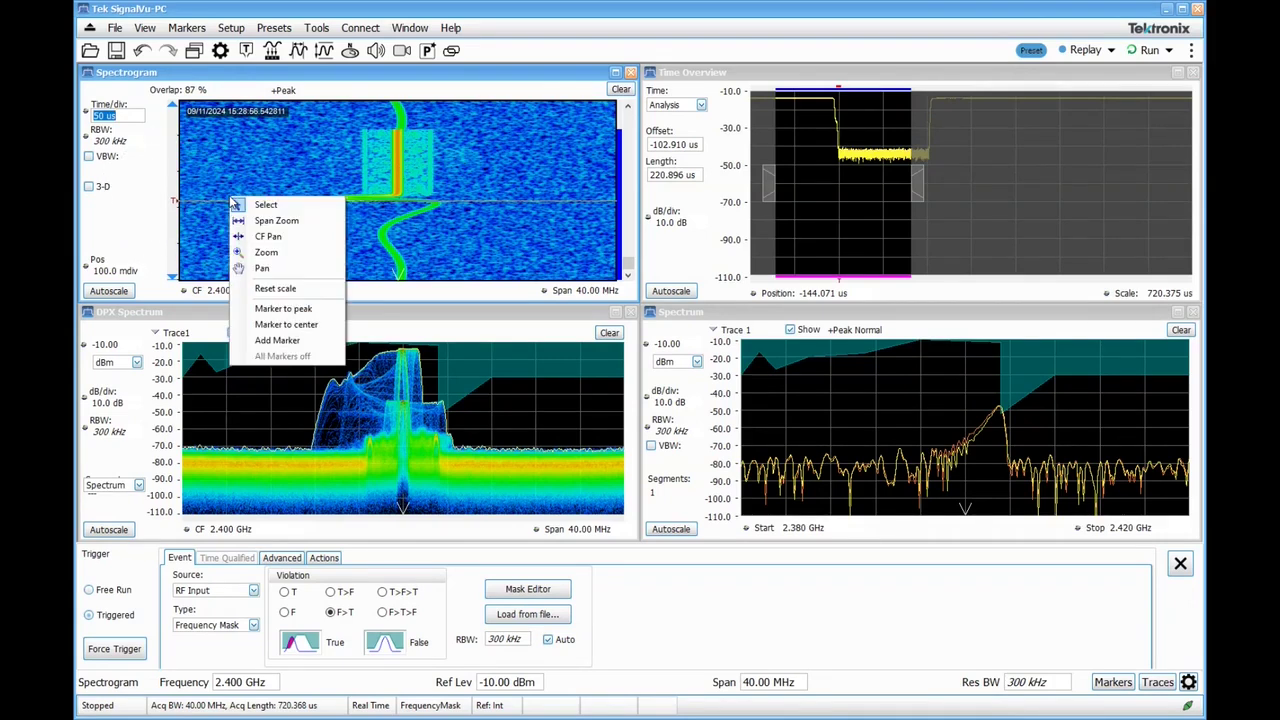
click(278, 340)
drag(398, 190, 395, 168)
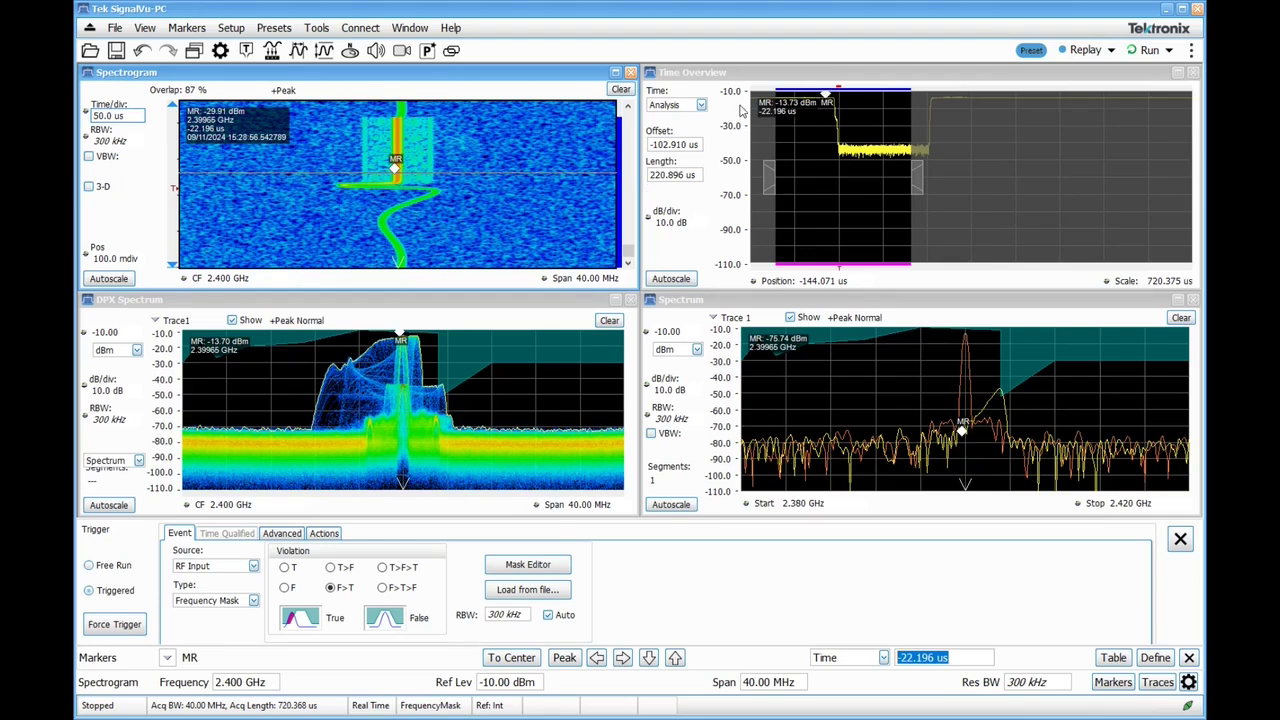
Step: Step the marker back and forth in time across the trigger point to examine the spectrum entering the mask
mouse_move(395, 168)
mouse_down()
mouse_move(393, 155)
mouse_move(389, 168)
mouse_up()
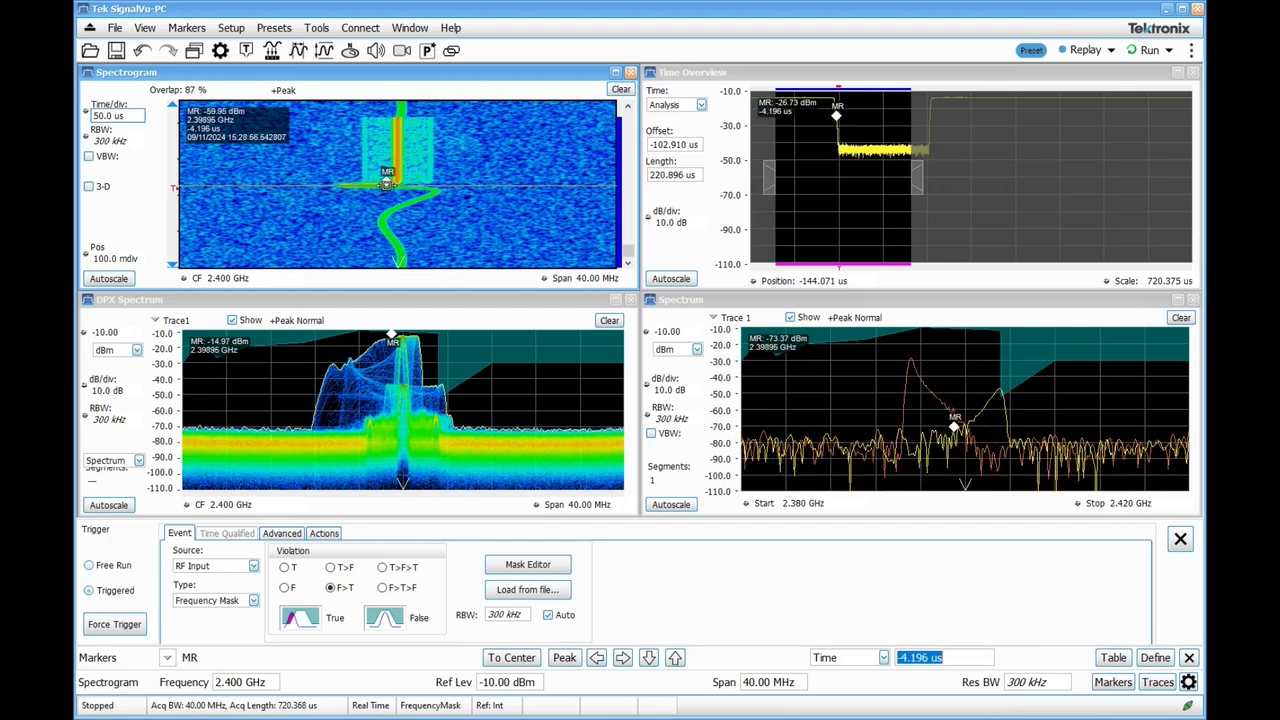
key(Up)
key(Down)
key(Down)
key(Up)
key(Down)
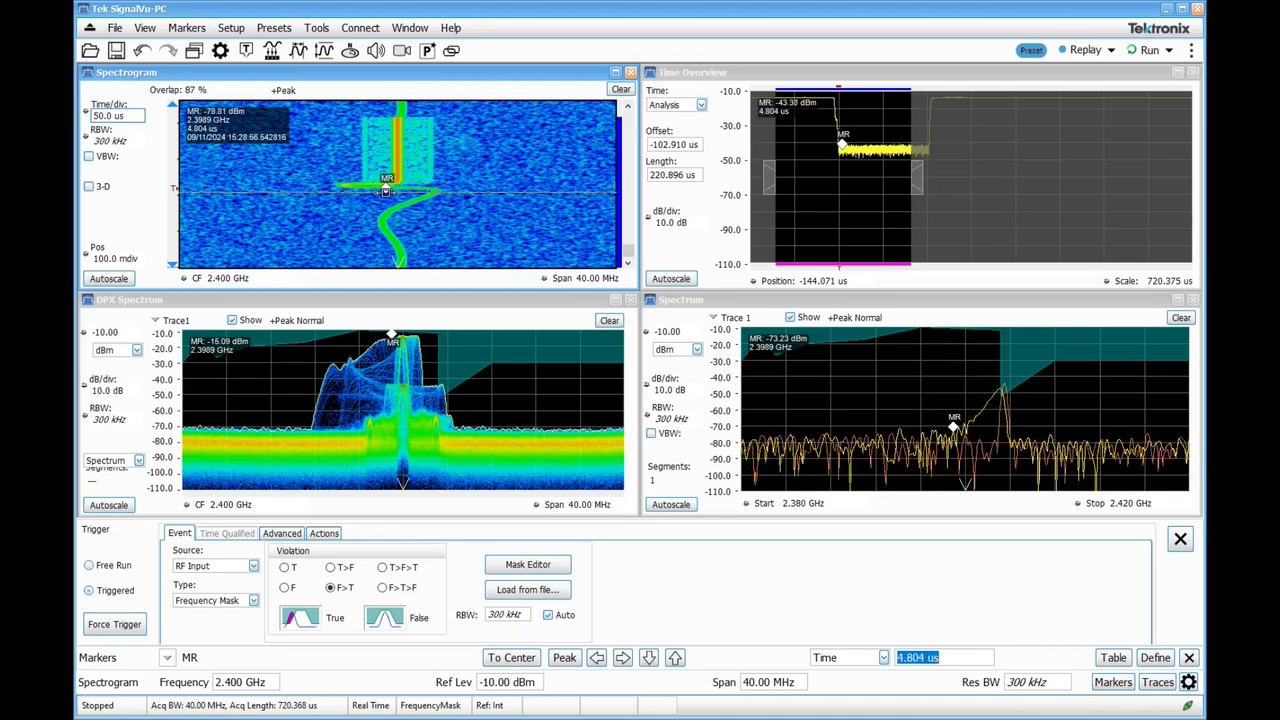
key(Up)
key(Down)
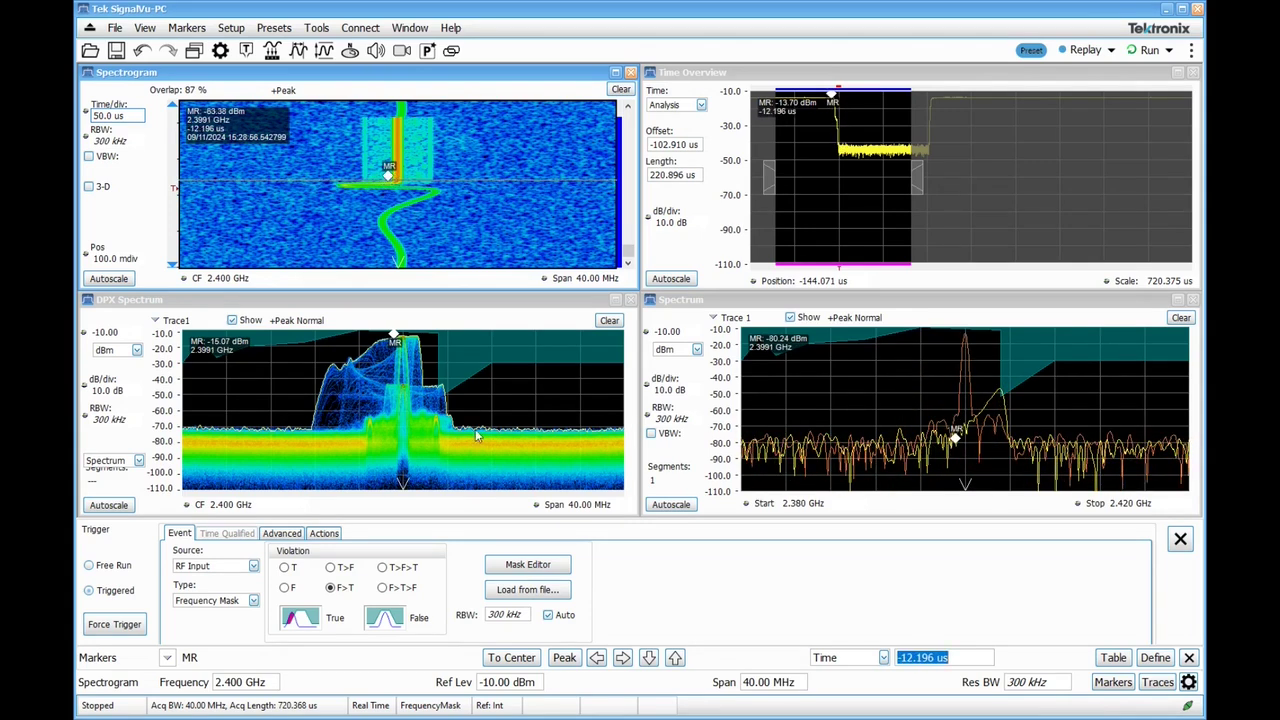
Step: Edit the trigger mask to dip over the lower-frequency shoulder instead of the upper one, and restart the acquisition
click(528, 566)
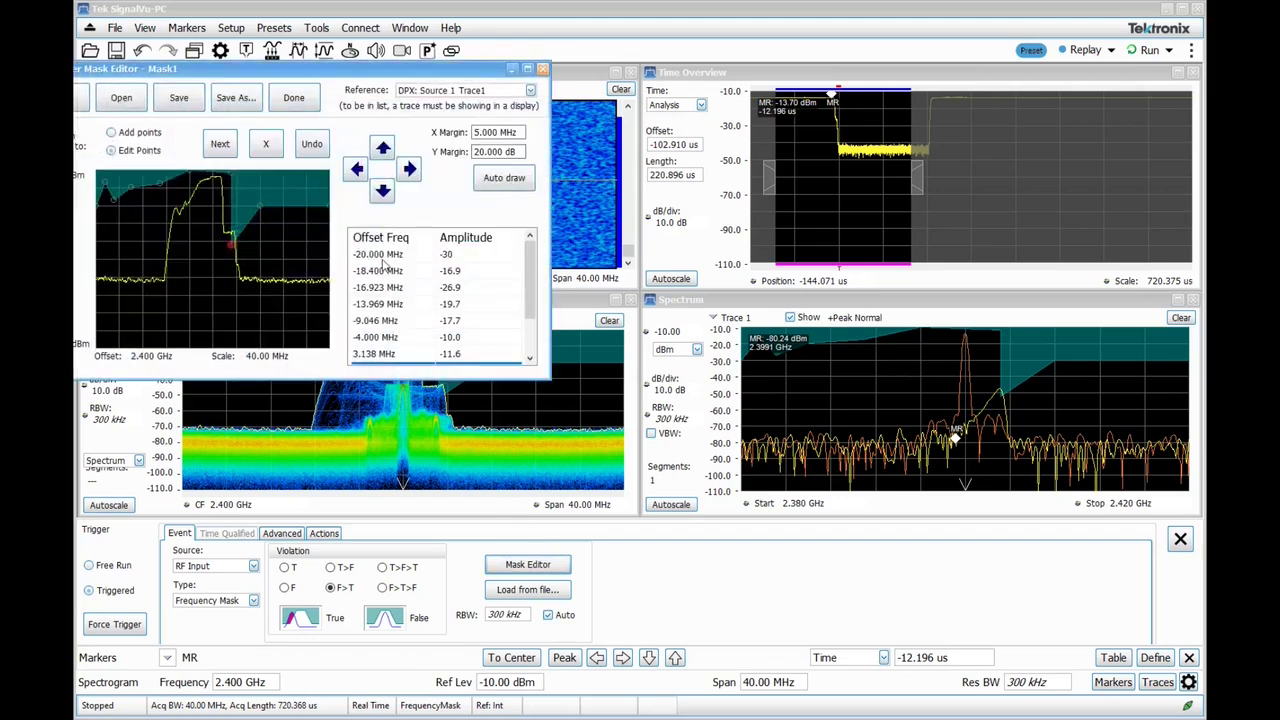
drag(232, 250, 242, 203)
drag(160, 187, 174, 234)
click(293, 99)
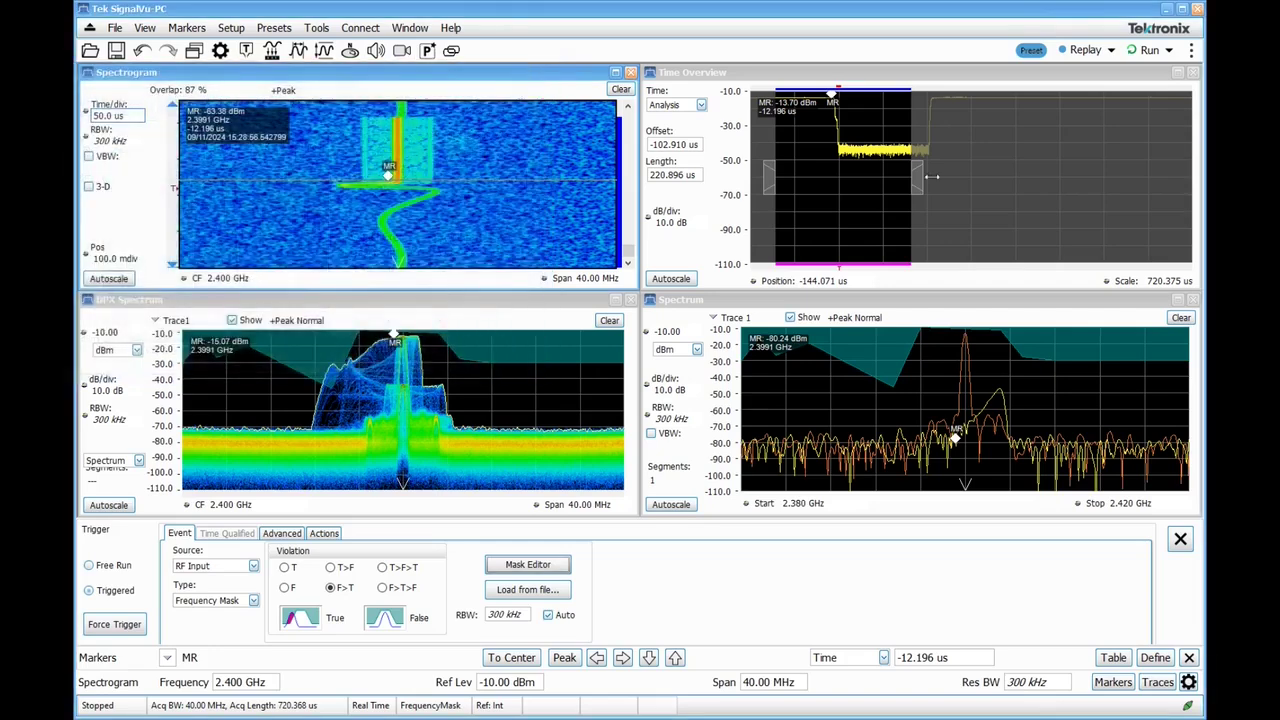
click(1150, 52)
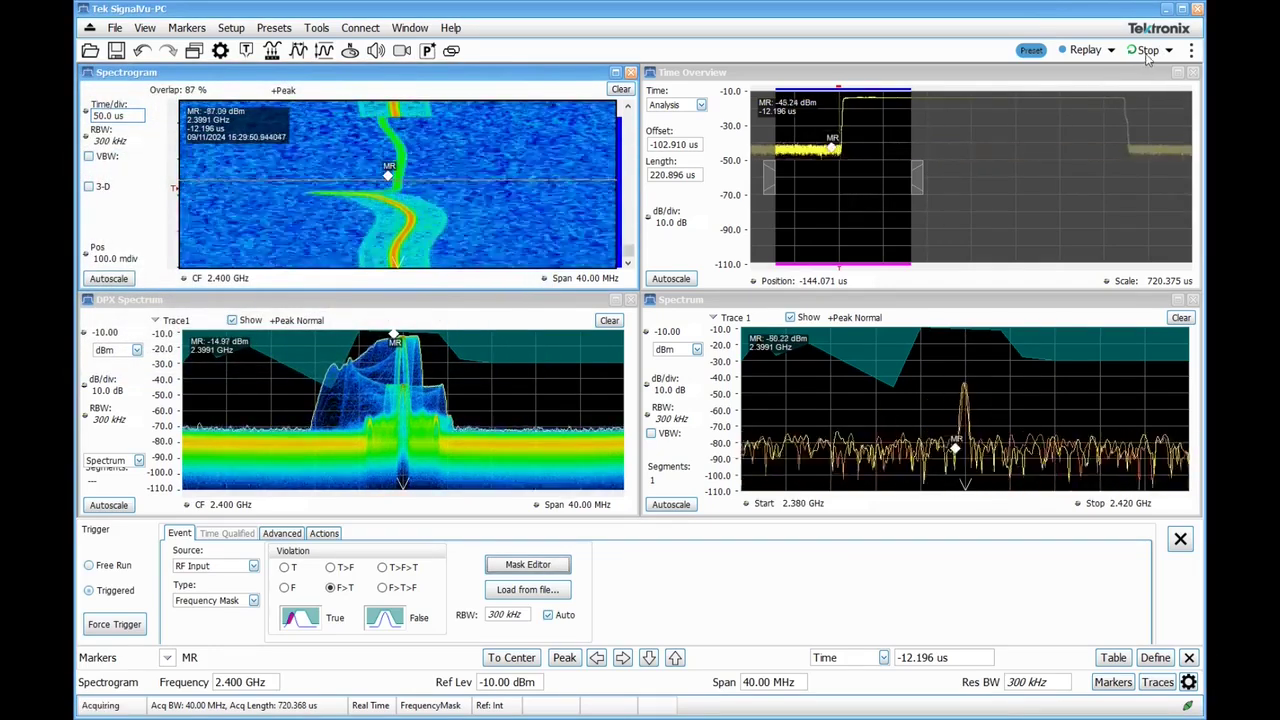
Step: Stop the acquisition, move the spectrogram marker through the pulse start to examine the new trigger event, and resume acquiring
drag(388, 172, 381, 203)
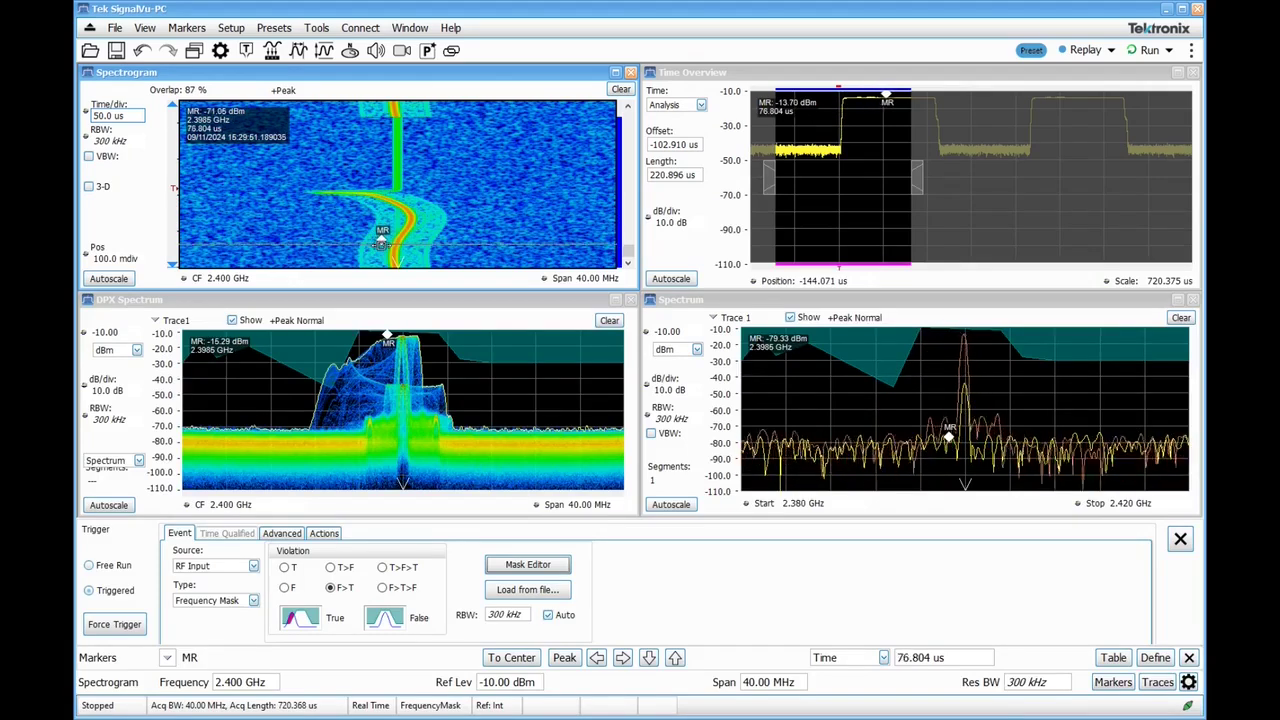
drag(381, 258, 382, 280)
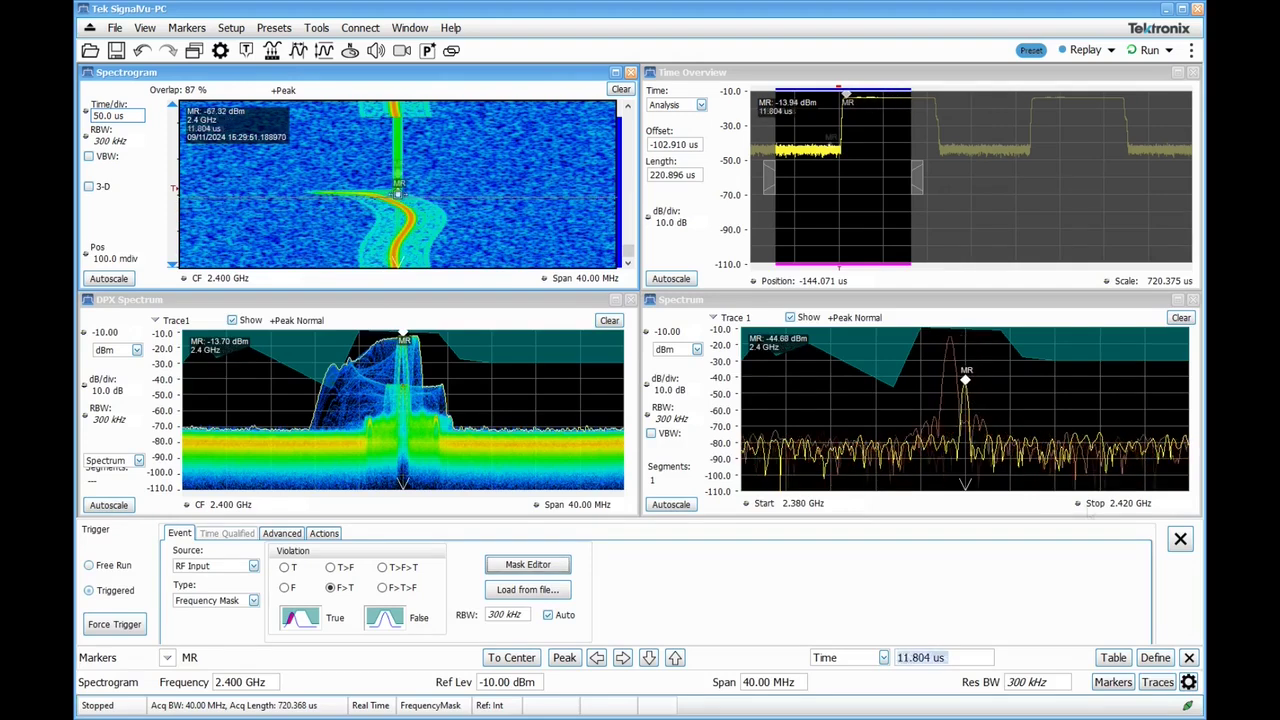
click(1147, 52)
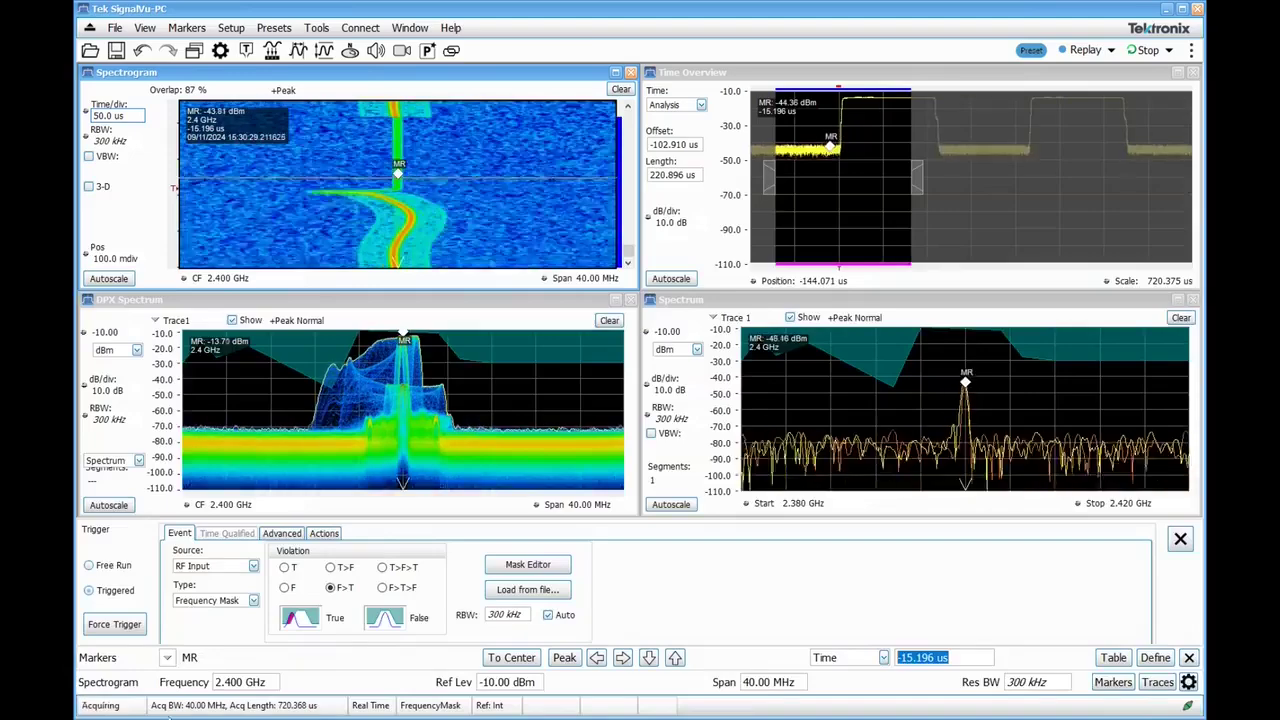
Step: Set the trigger type to DPX Density and place its box beside the signal at 2.38655 GHz ±1 MHz and -43.5 dBm ±6.5 dB
click(254, 600)
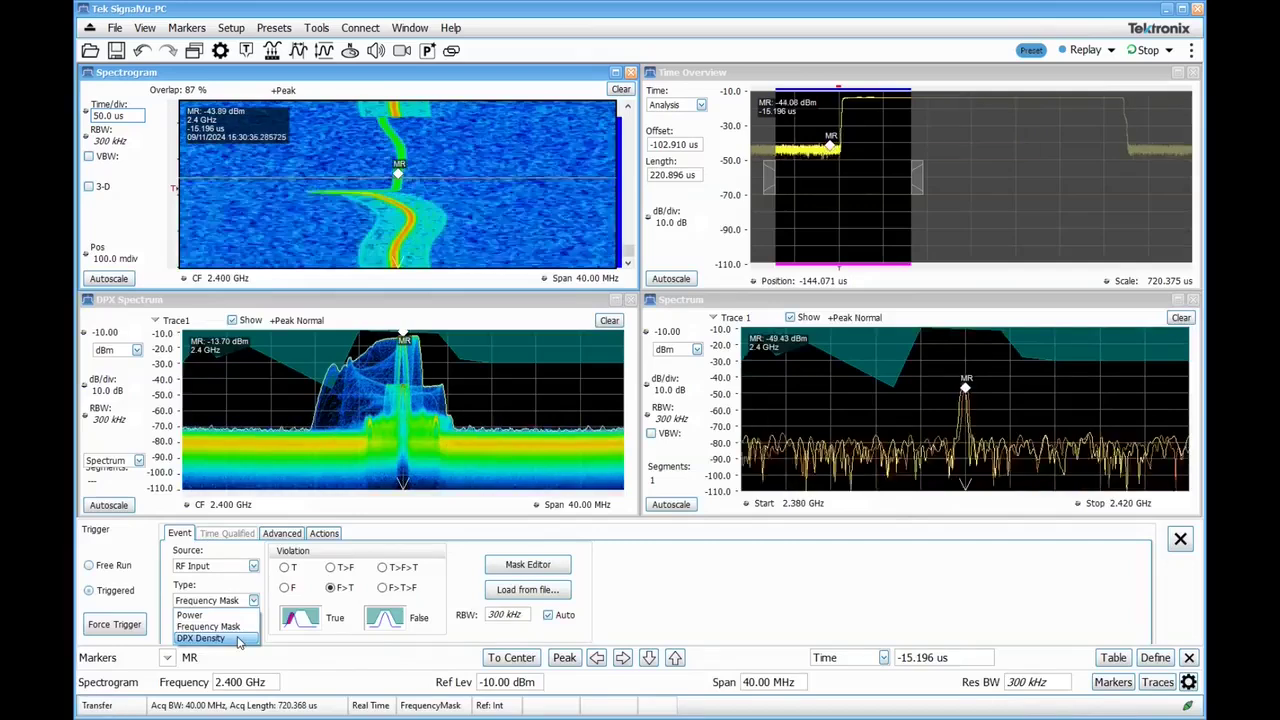
click(238, 639)
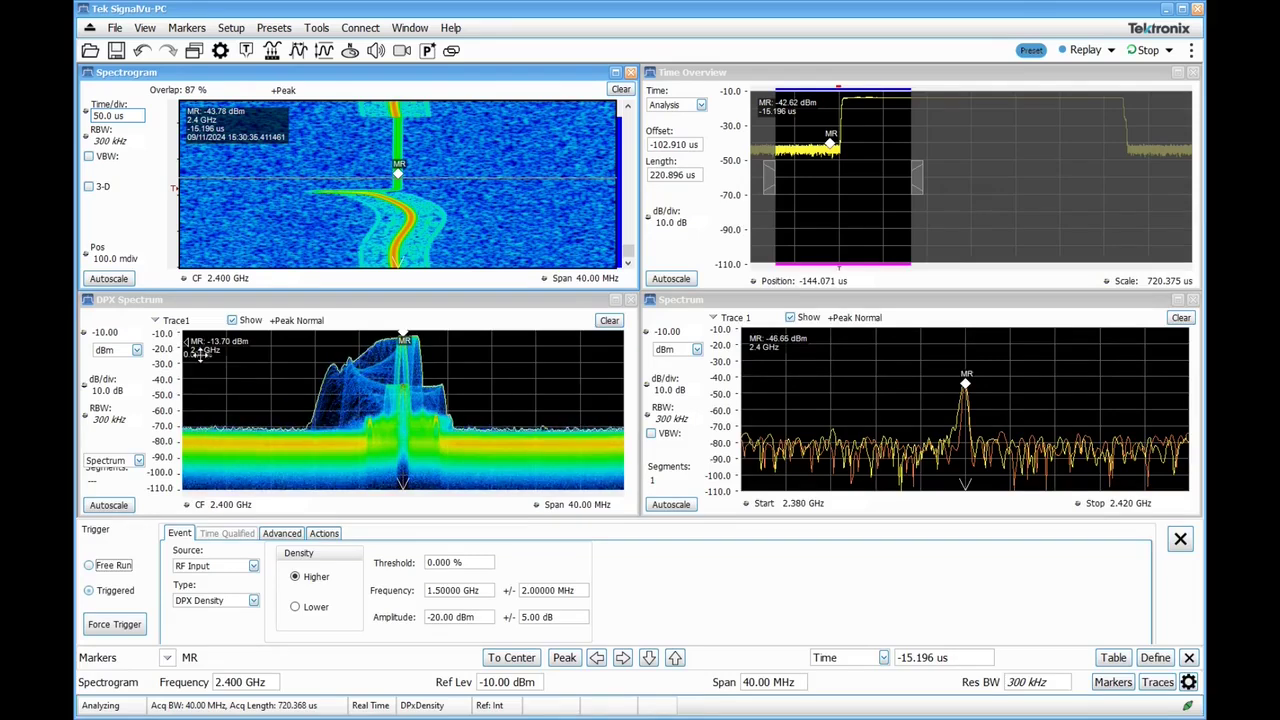
click(238, 375)
click(263, 394)
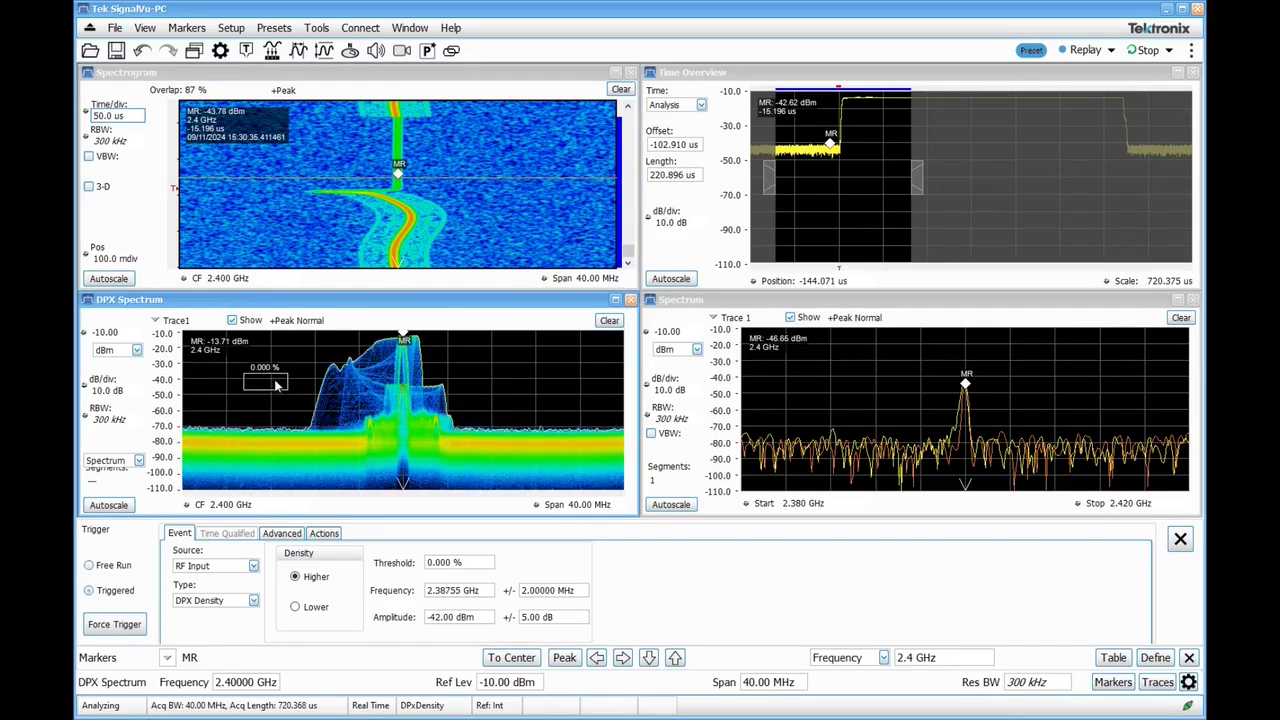
drag(269, 392, 266, 395)
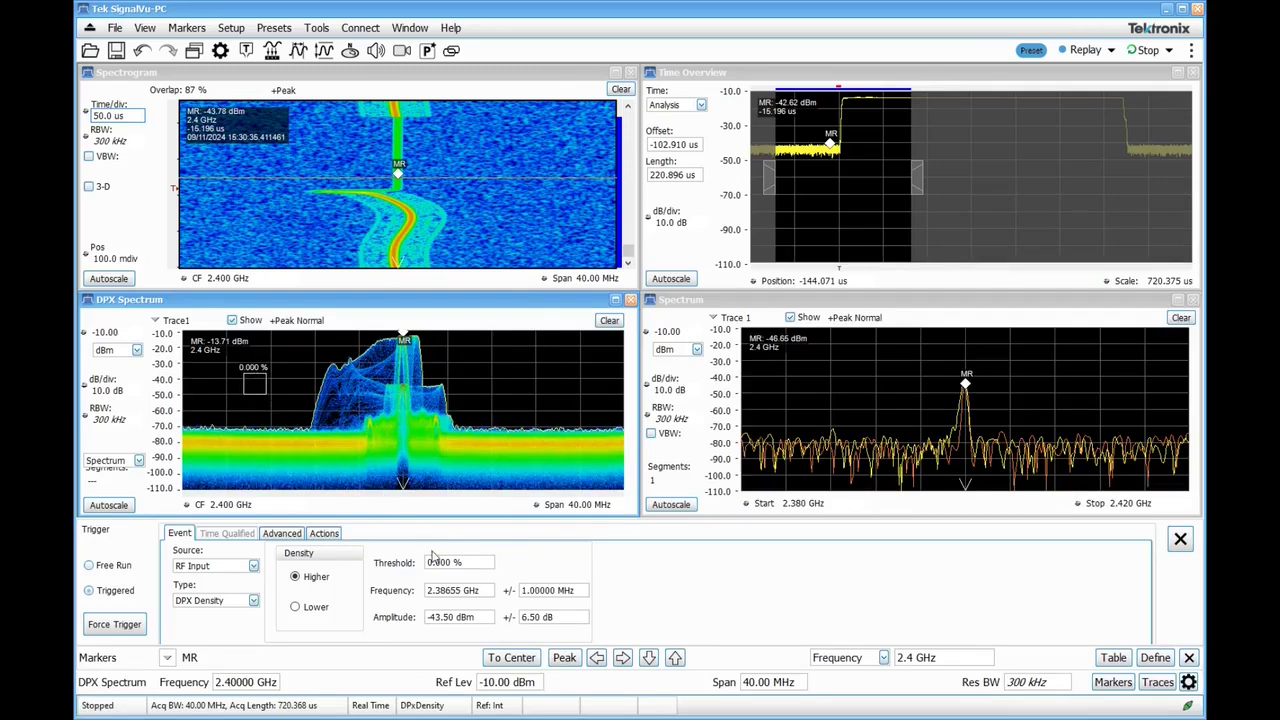
Step: Move the density box onto the lower-frequency shoulder at 2.3929 GHz and -35.5 dBm, and from there onto the upper shoulder at 2.40385 GHz and -44 dBm
click(430, 562)
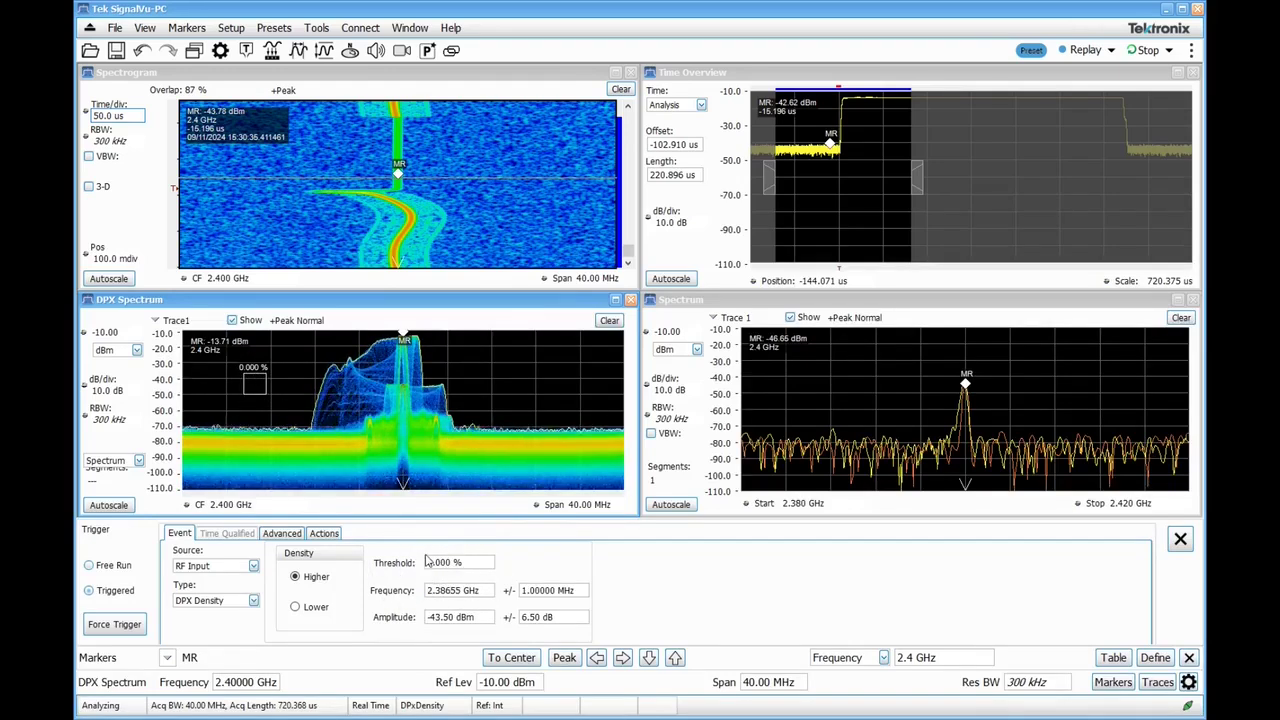
drag(267, 395, 325, 357)
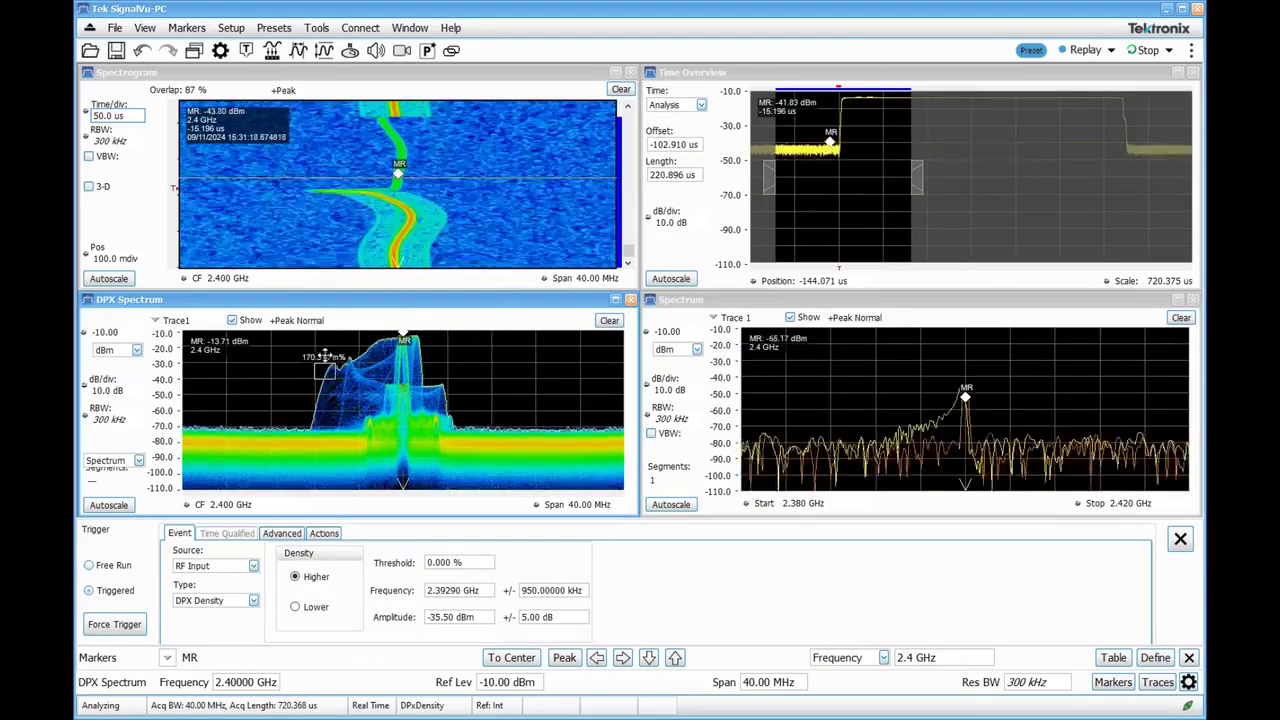
drag(325, 356, 440, 372)
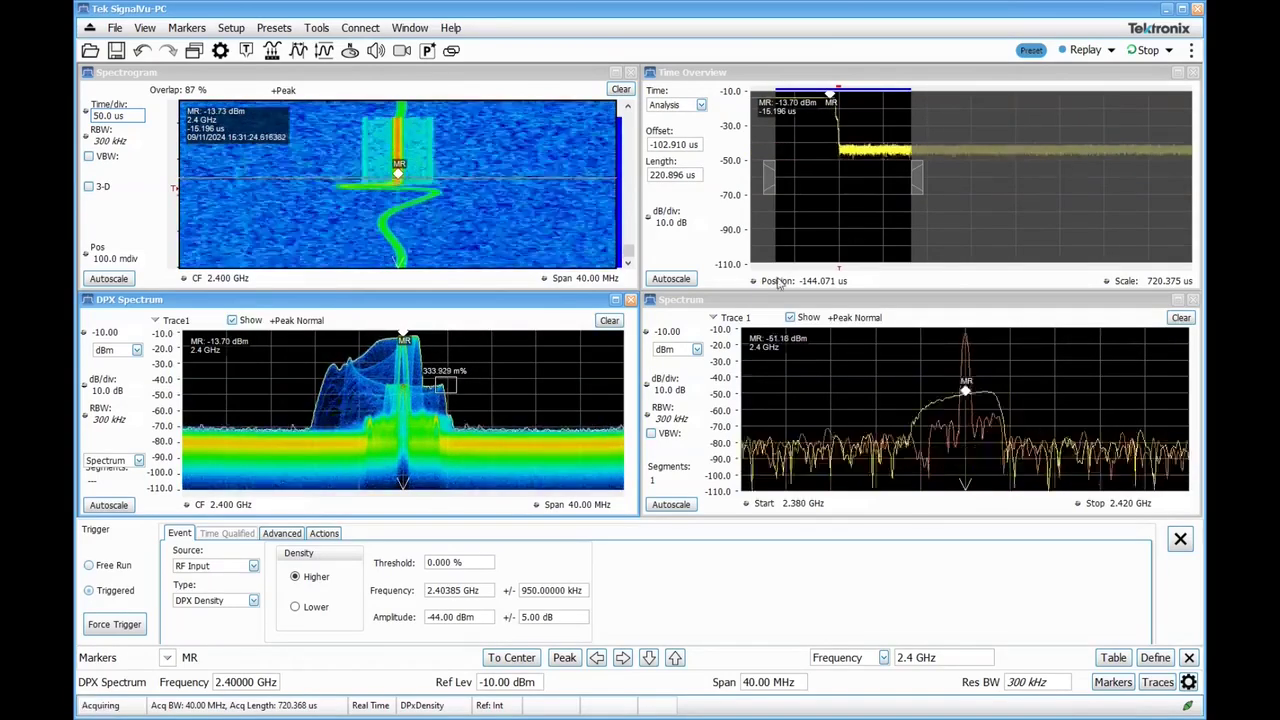
click(833, 116)
click(838, 121)
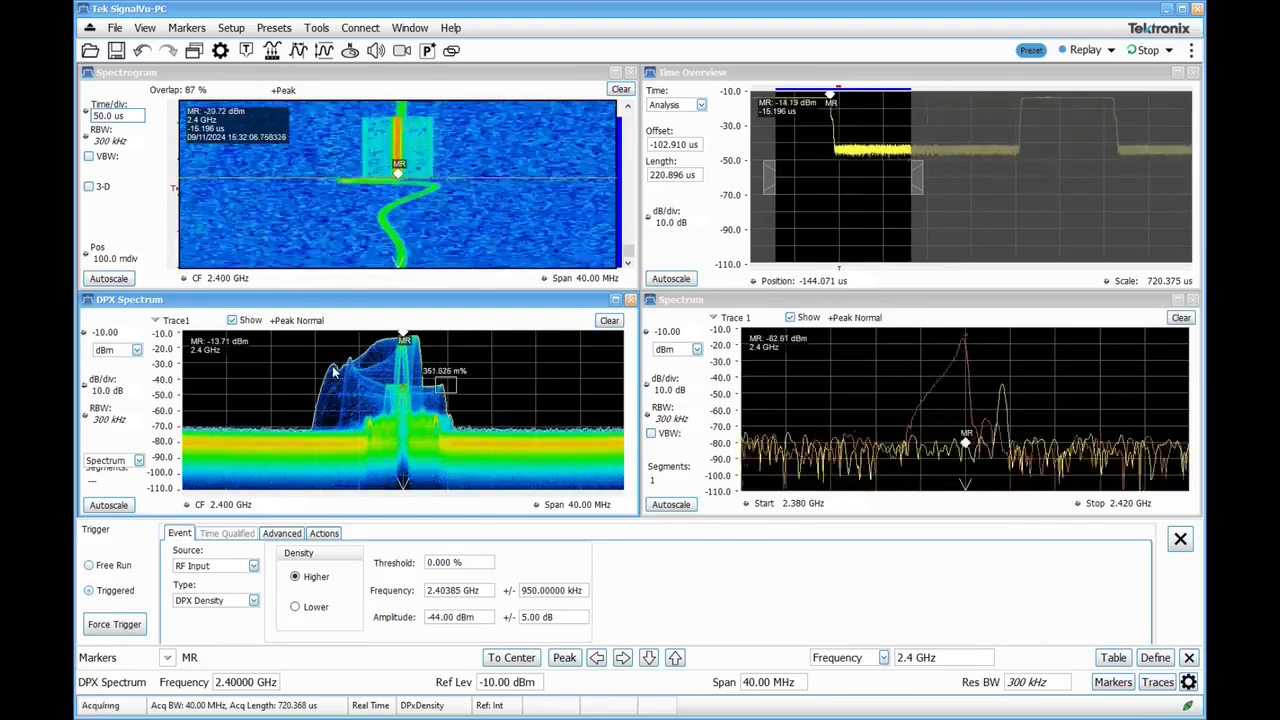
Step: Apply Trigger On This in the DPX spectrum to the lower-frequency shoulder near 2.39355 GHz, and from there to the upper shoulder near 2.4033 GHz
right_click(335, 372)
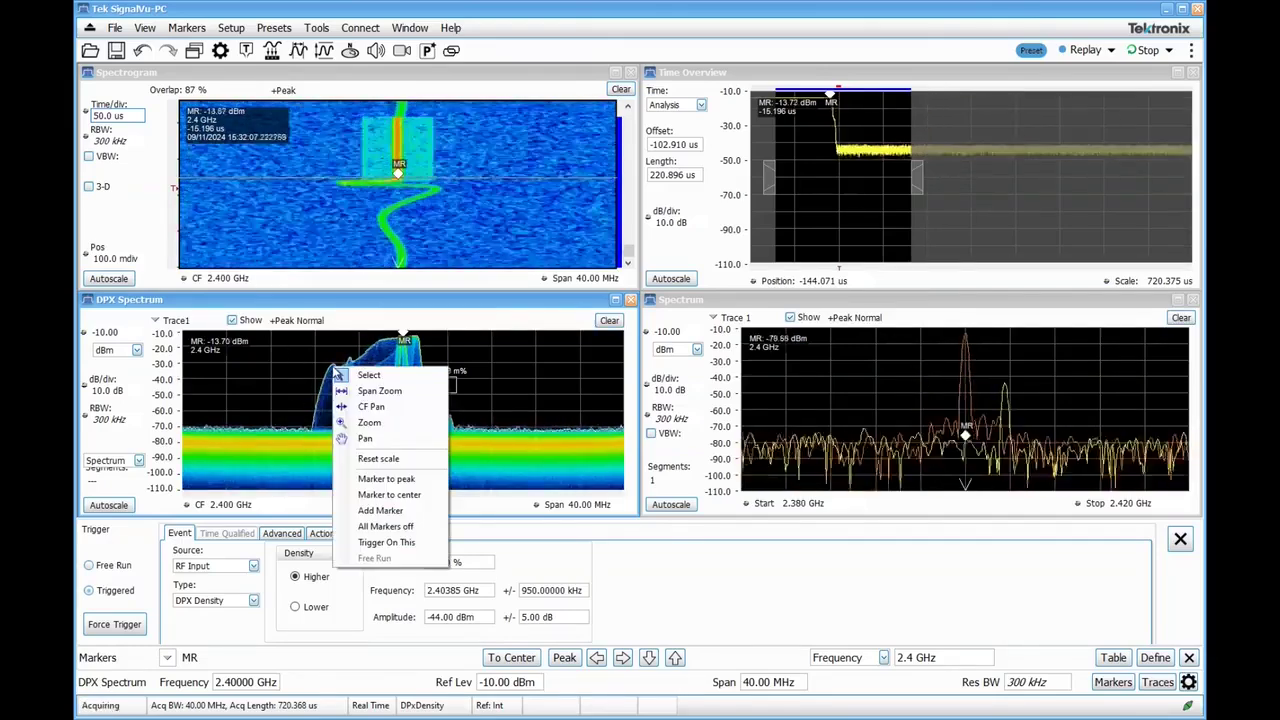
click(424, 543)
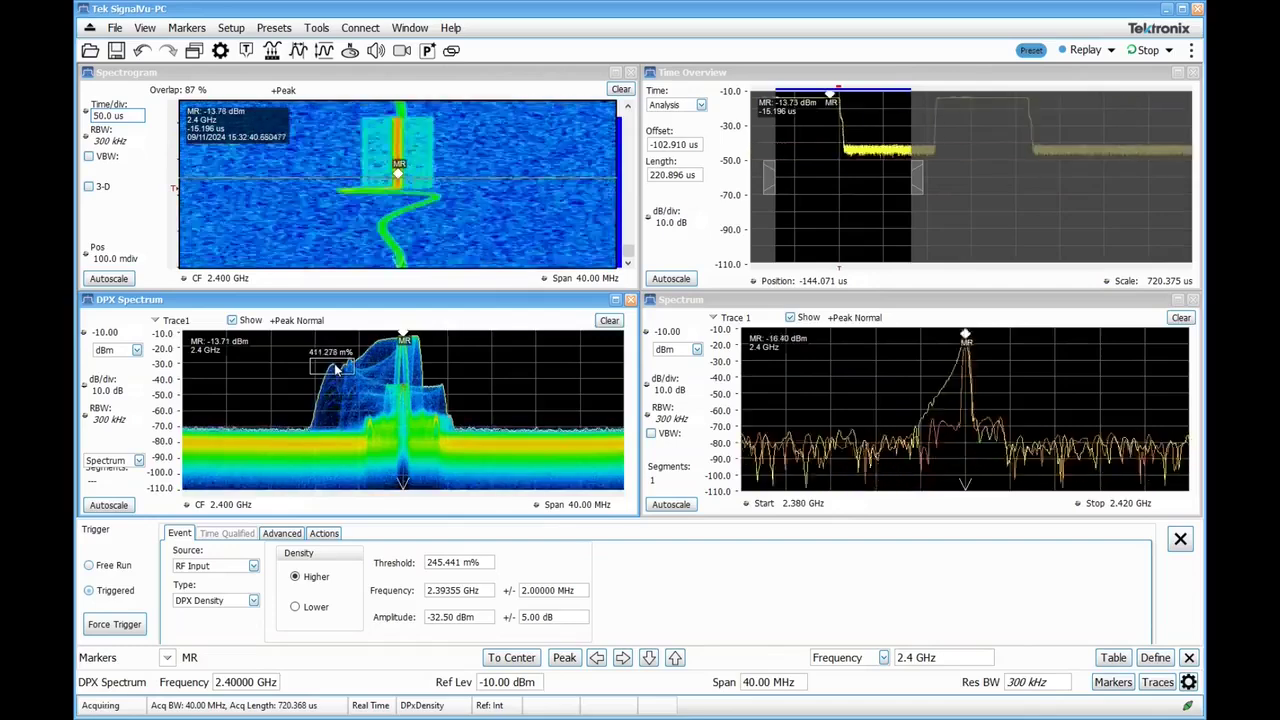
right_click(441, 396)
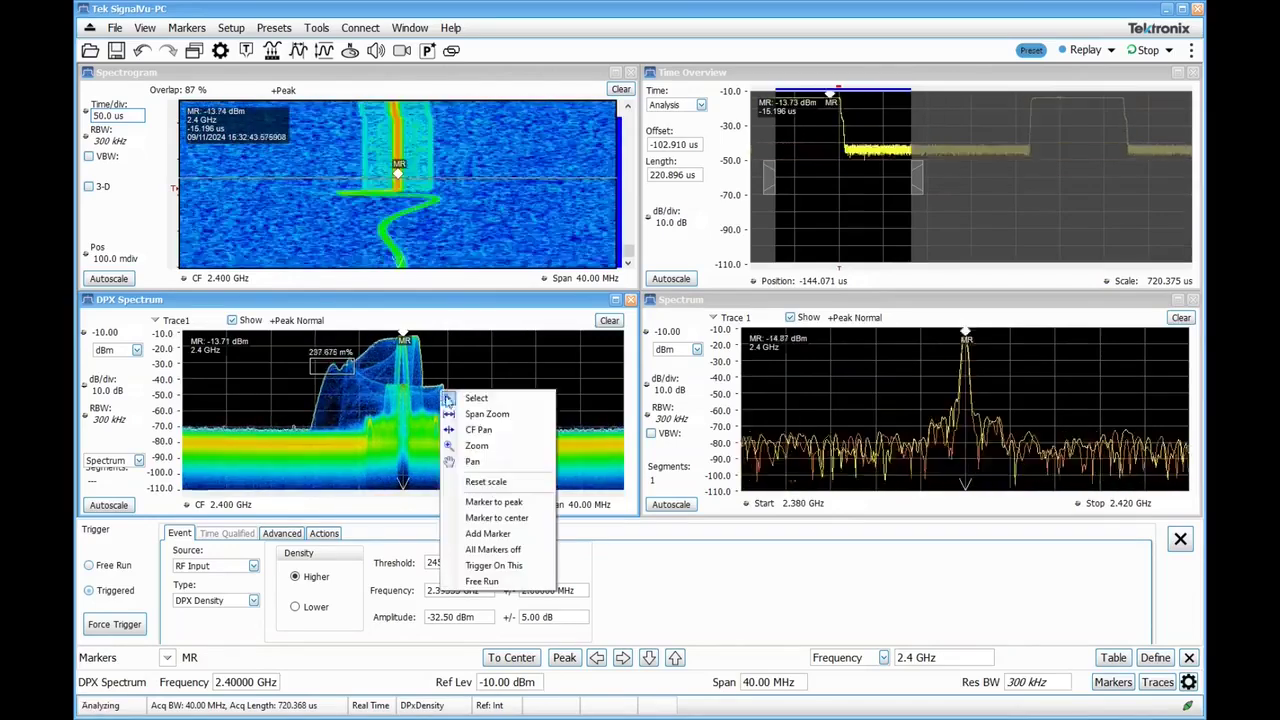
click(524, 566)
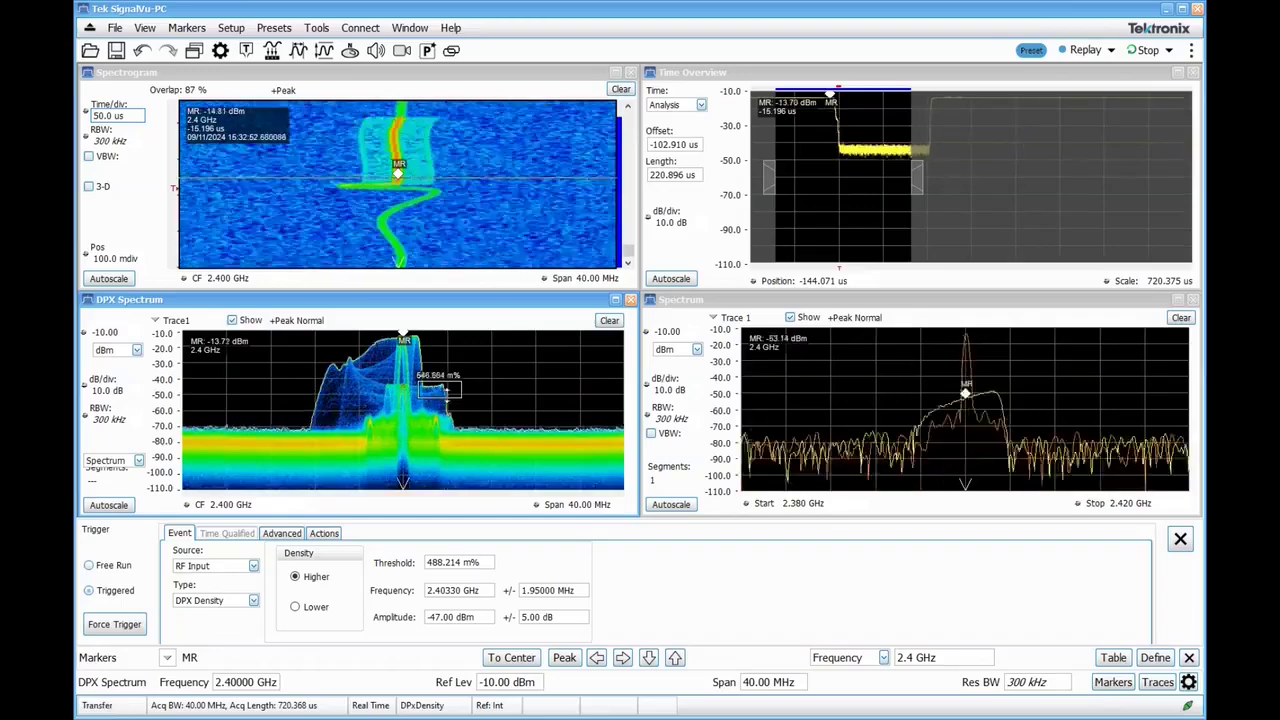
Step: Reshape the density box over the upper shoulder to 2.404 GHz ±1.45 MHz and -49.5 dBm ±8 dB, with a density threshold of 0 %
drag(460, 398, 446, 371)
click(463, 561)
text(8)
key(Return)
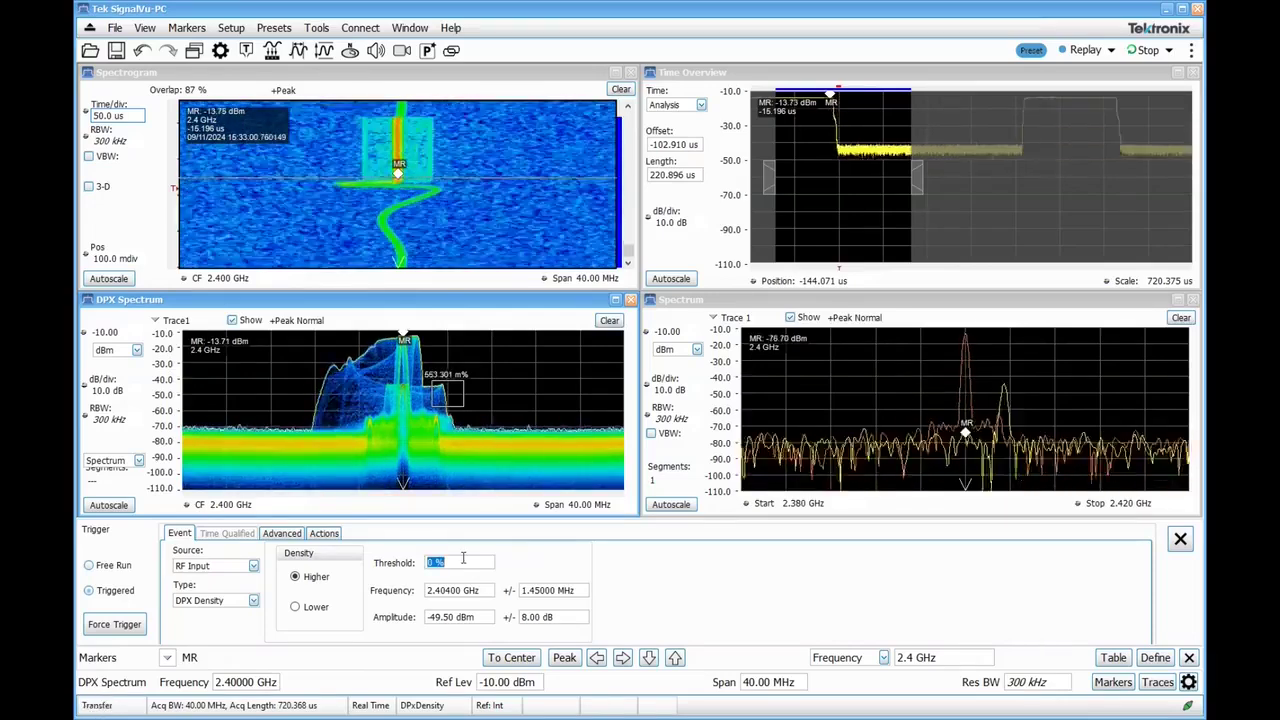